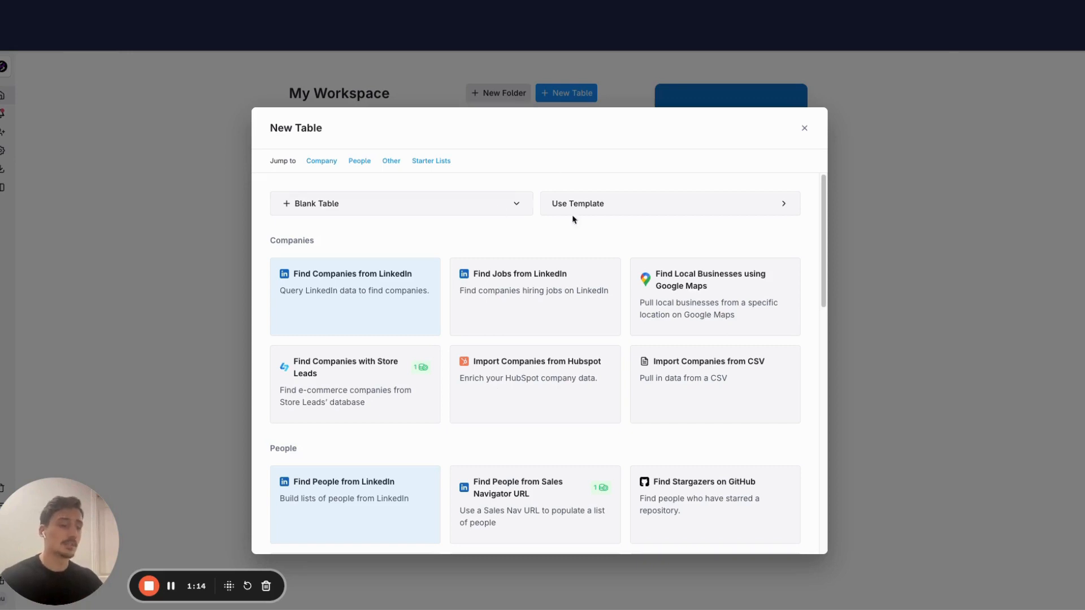
# Step: Start a Find People from LinkedIn search and use the Clay table "Automaite - MASTER ALL Companies - Marketing" as its company source
pyautogui.click(357, 520)
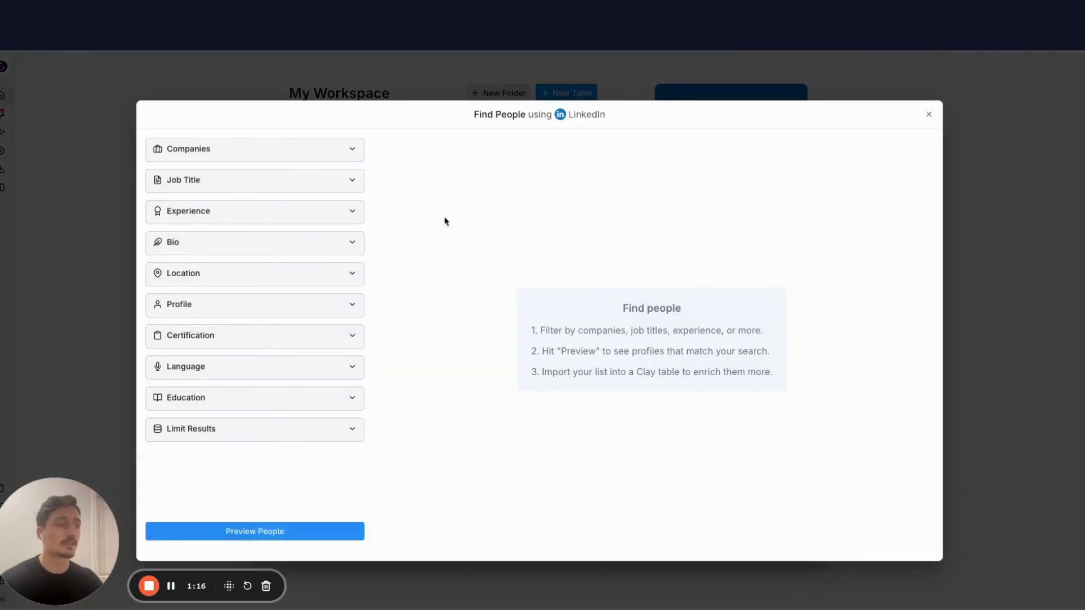
pyautogui.click(331, 149)
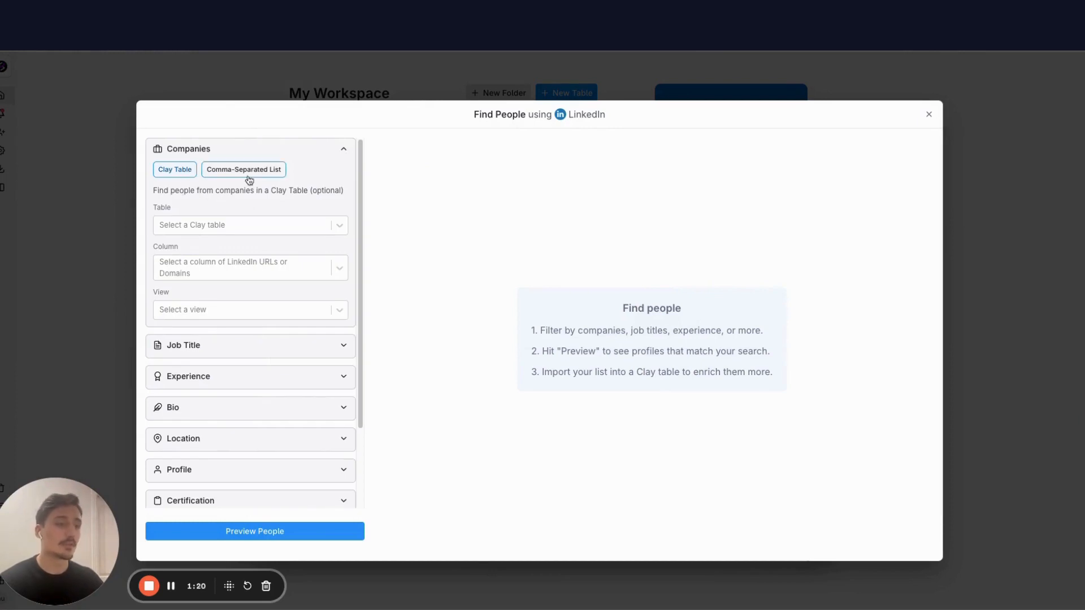
pyautogui.click(210, 229)
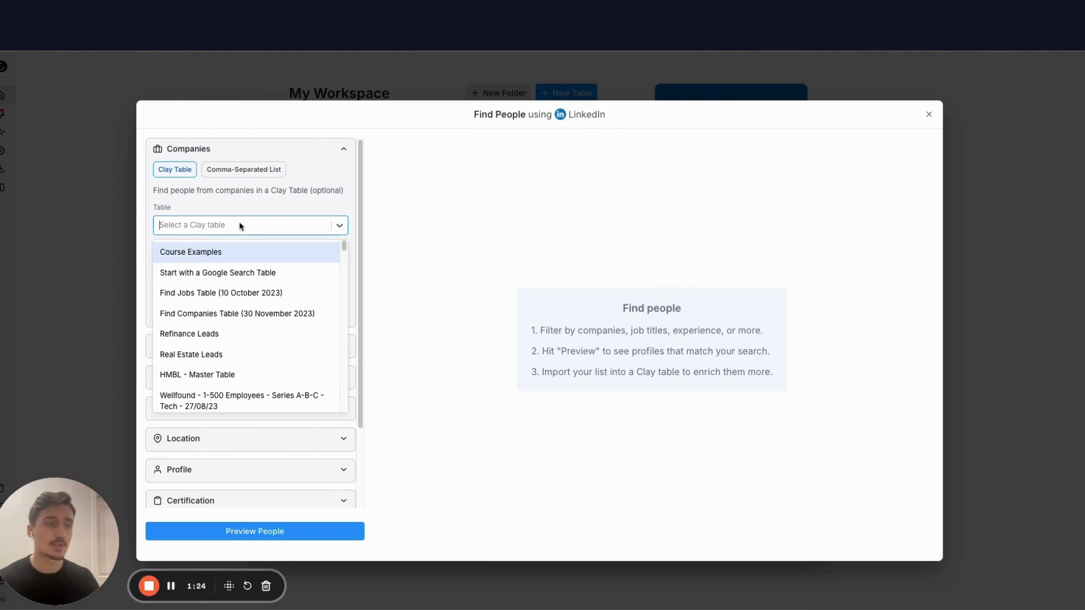
pyautogui.write('master')
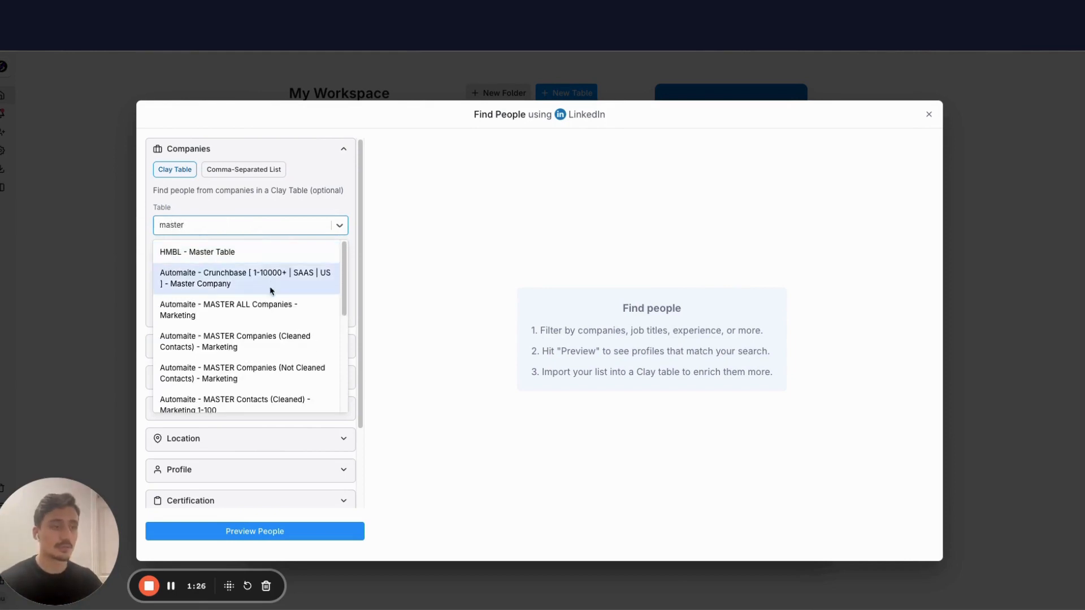
pyautogui.click(266, 309)
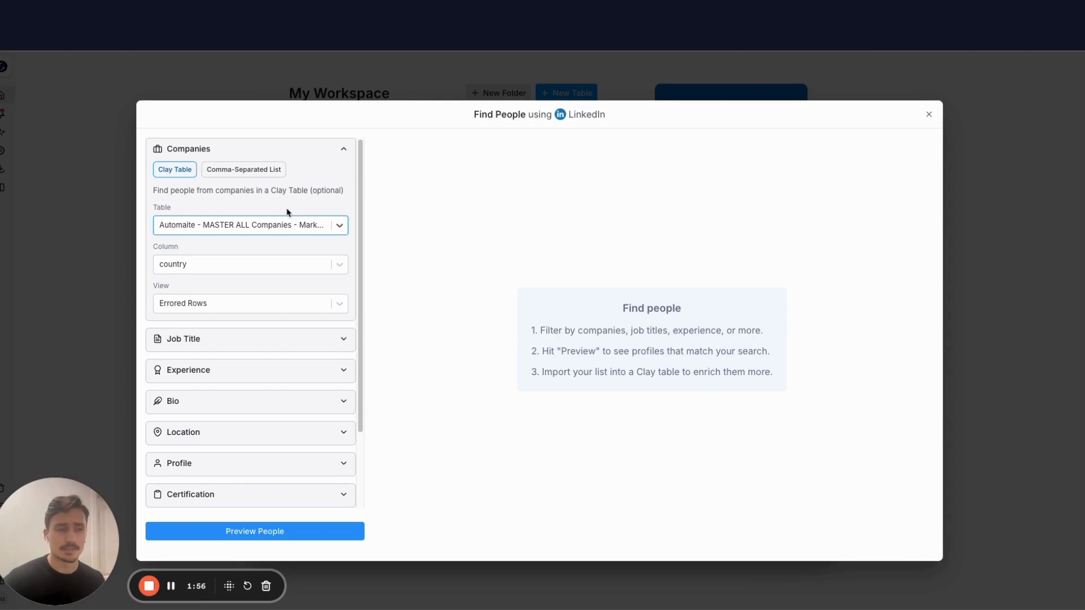
# Step: Set the company source's column to website_url and its view to Default View
pyautogui.click(224, 265)
pyautogui.click(224, 310)
pyautogui.click(209, 305)
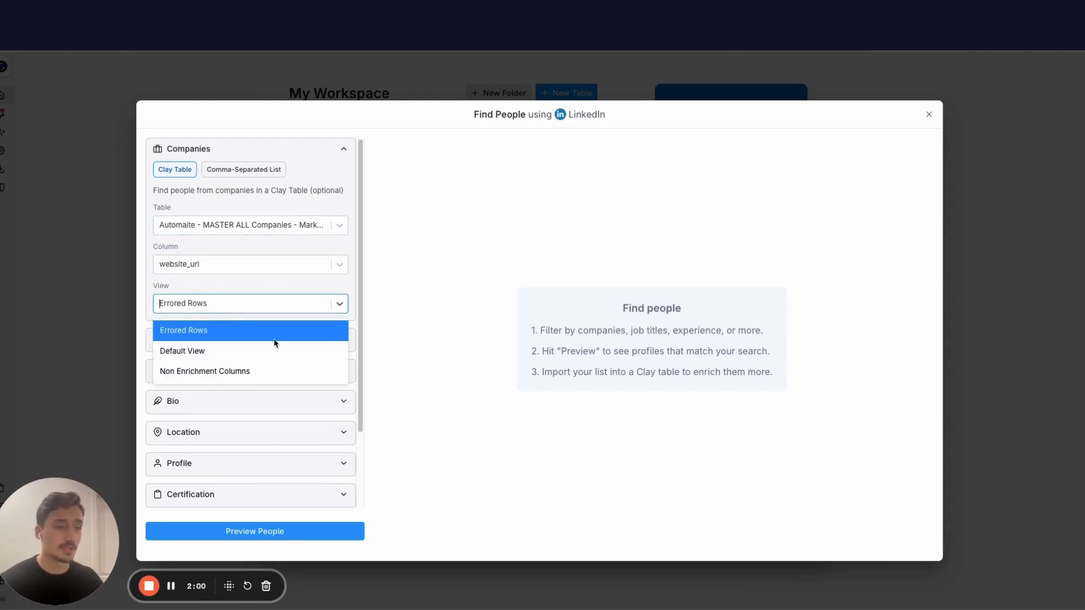
pyautogui.click(229, 355)
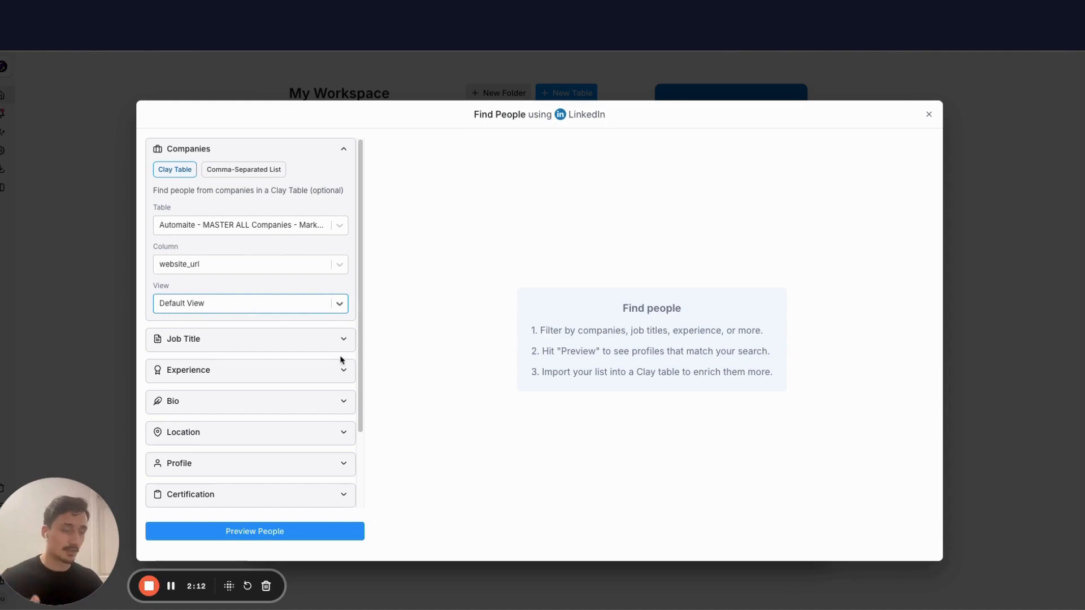
# Step: Add CEO and Chief Executive Officer to the included job titles
pyautogui.scroll(-2, 237, 328)
pyautogui.click(221, 252)
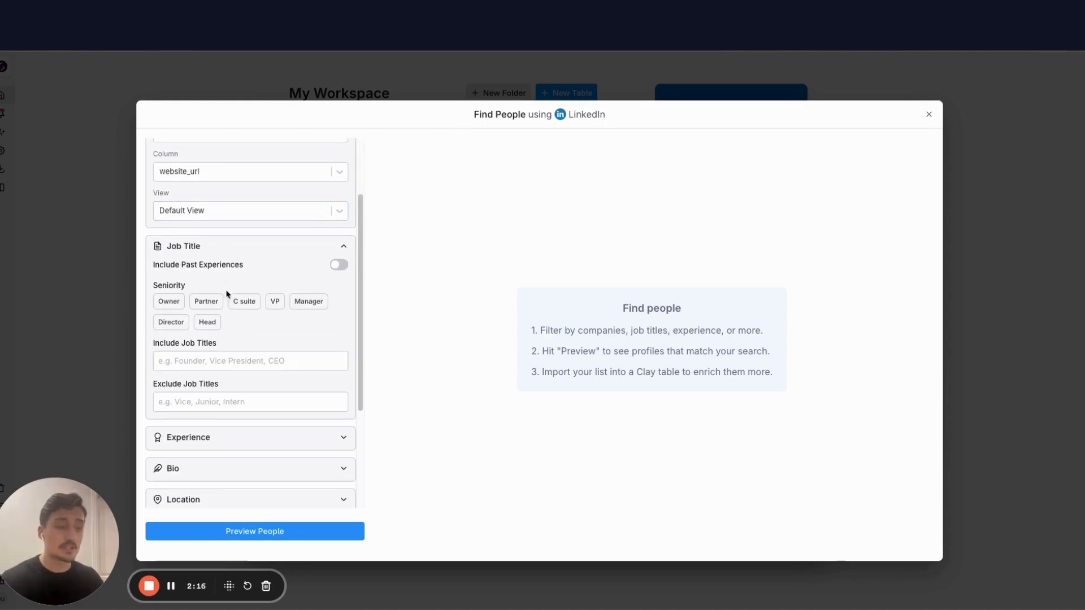
pyautogui.click(269, 363)
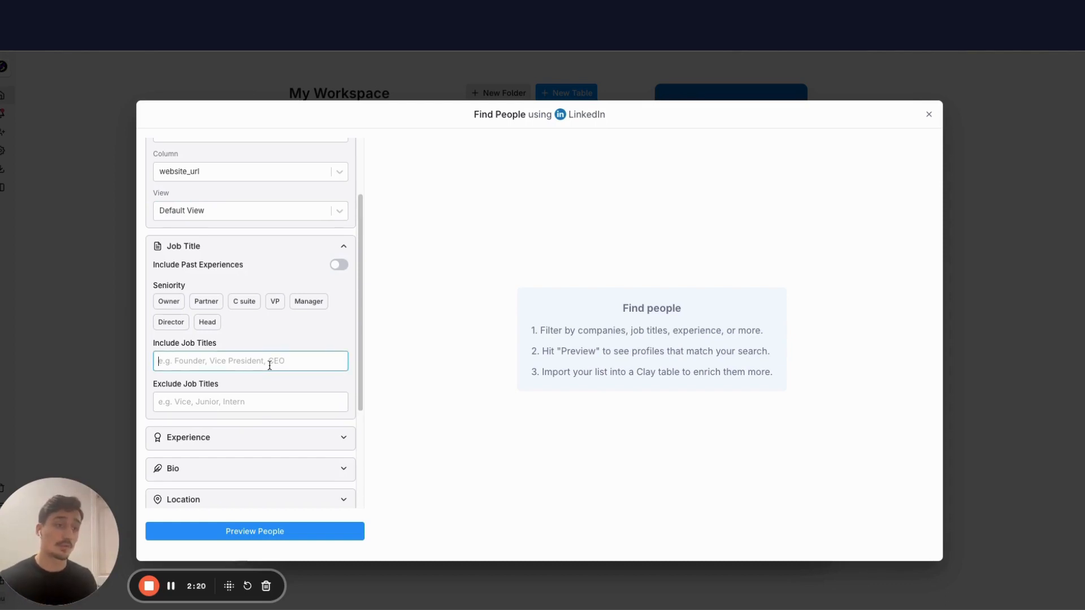
pyautogui.write('CEO')
pyautogui.press('Return')
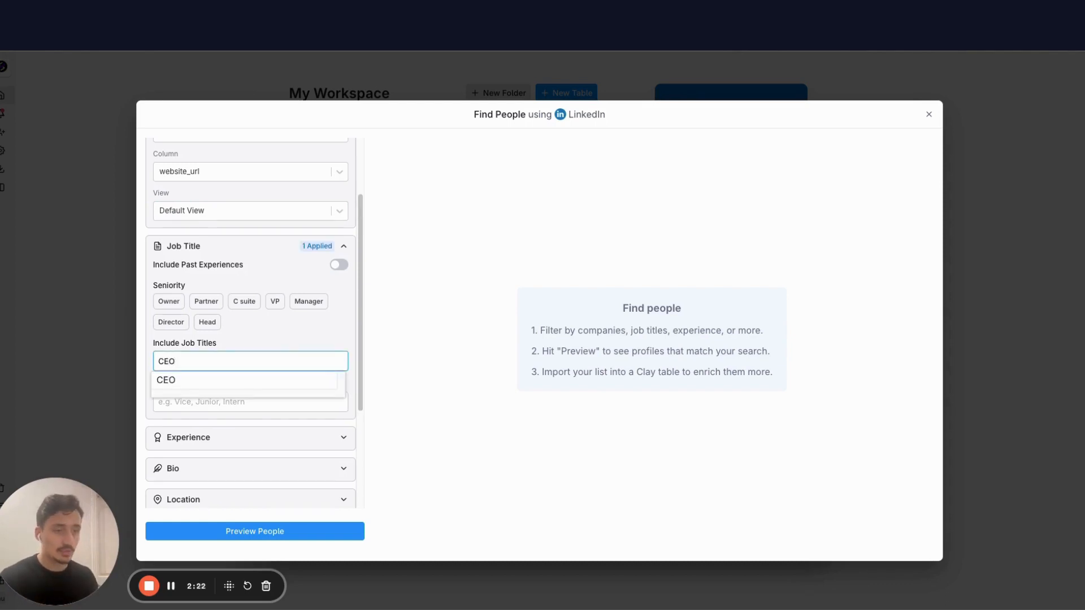
pyautogui.write('Chief Ex')
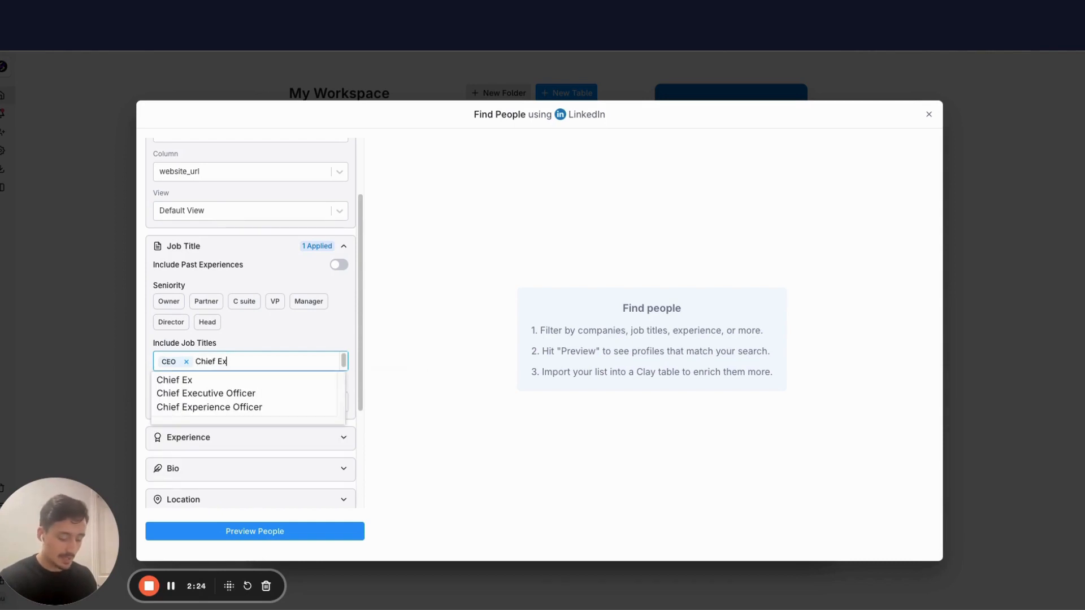
pyautogui.write('ecutive')
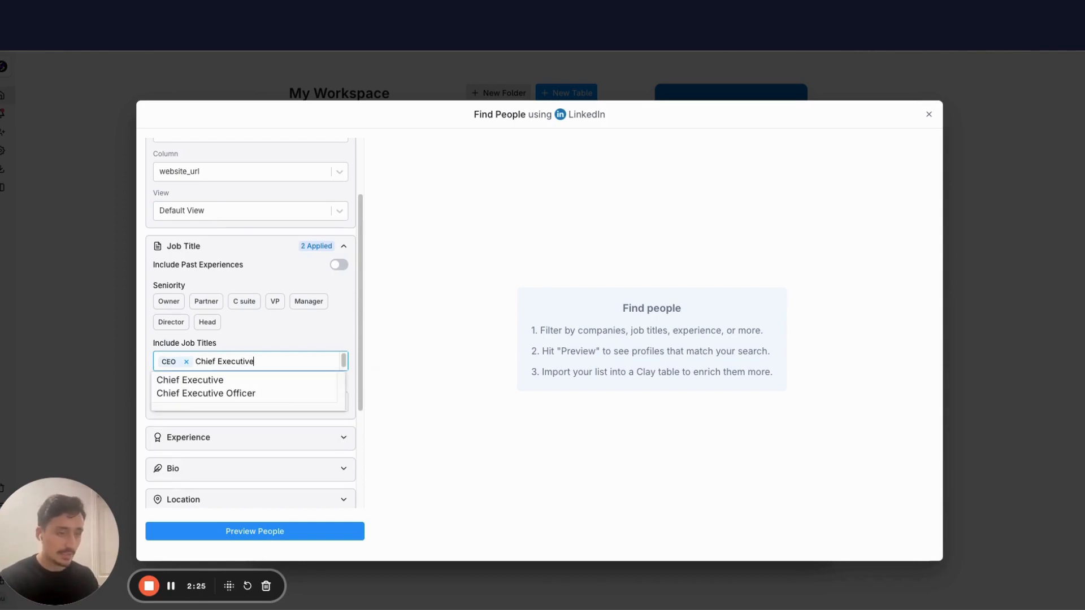
pyautogui.click(285, 393)
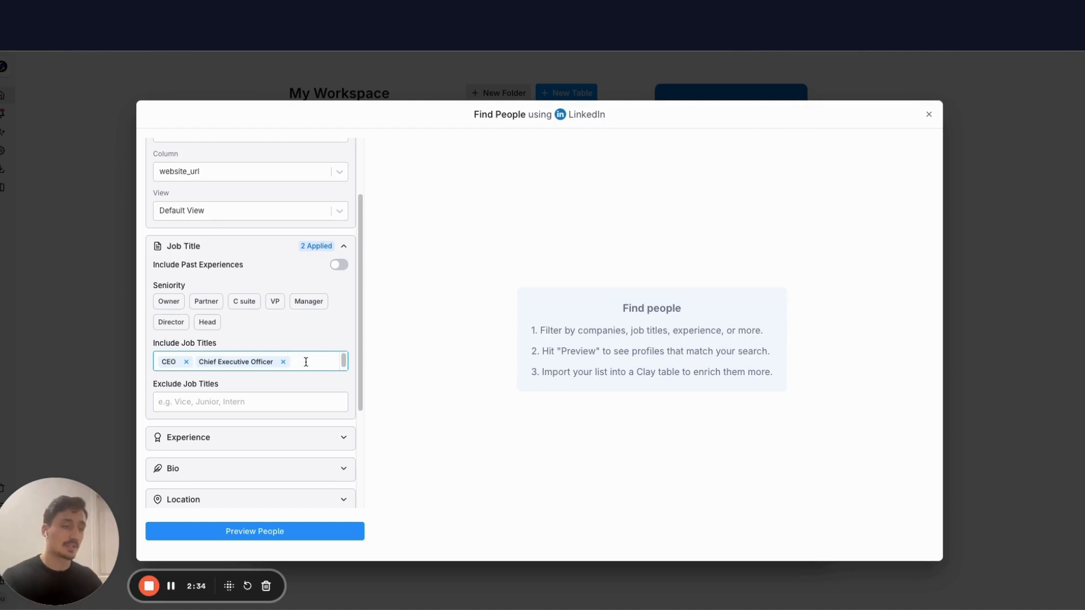
# Step: Add CMO and Chief Marketing Officer to the included job titles
pyautogui.write('CMo')
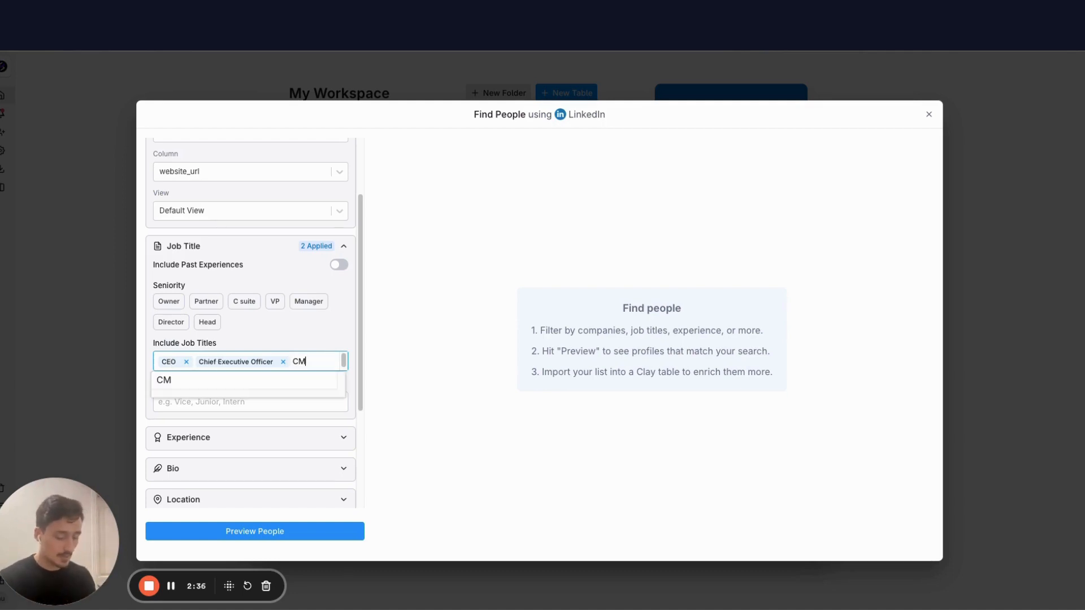
pyautogui.write('O')
pyautogui.press('Return')
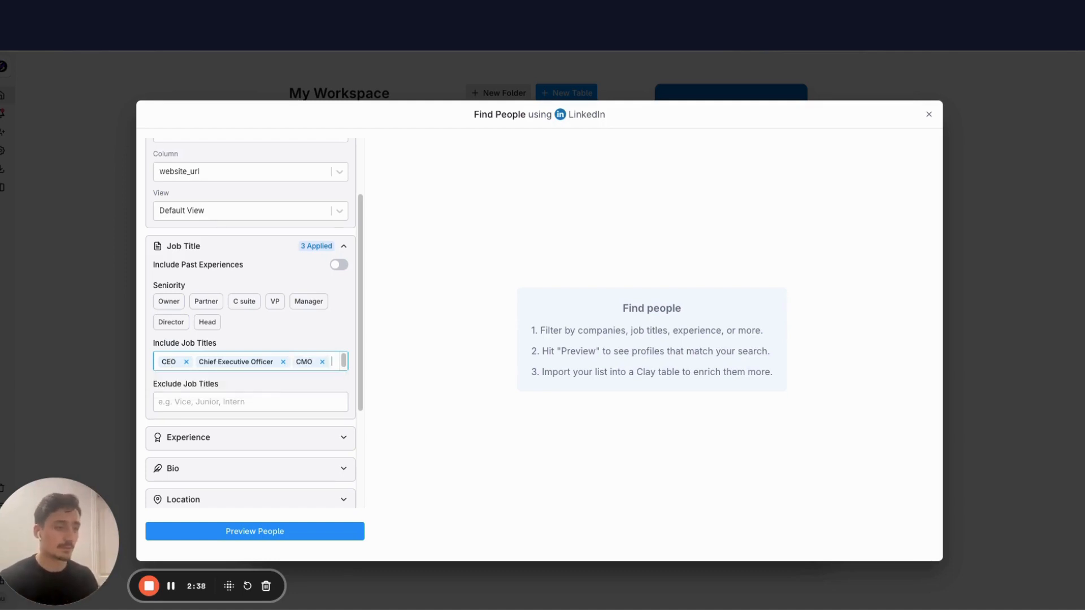
pyautogui.write('Chief Market')
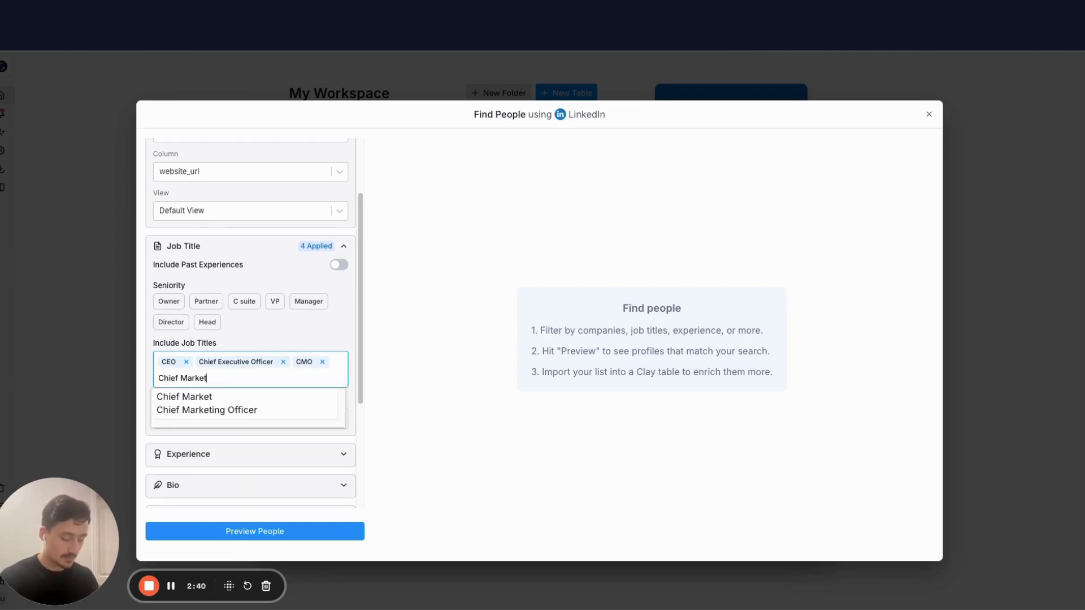
pyautogui.write('ing Officer')
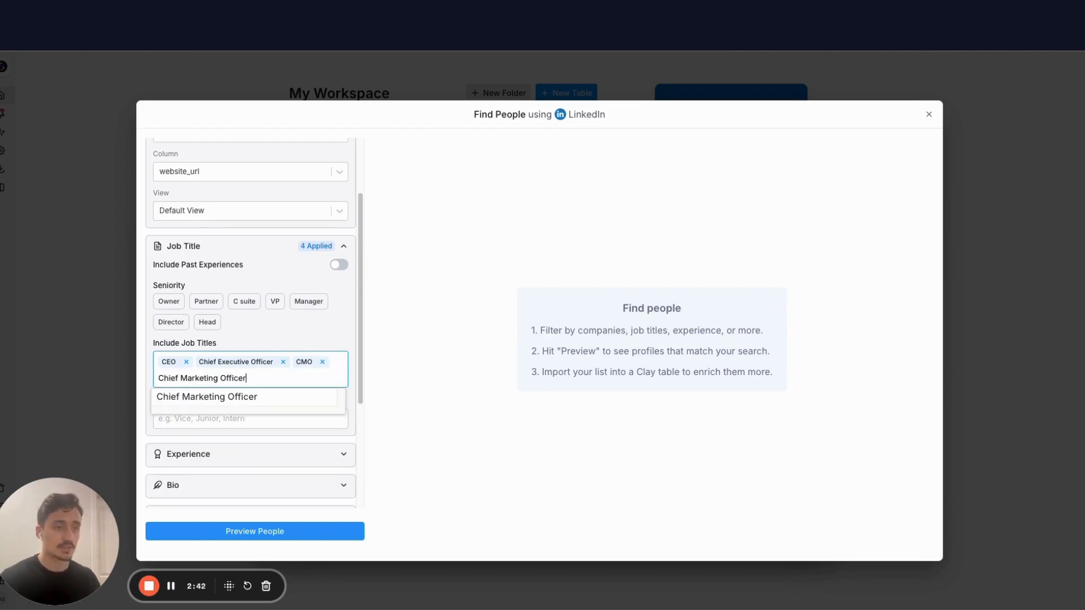
pyautogui.press('Return')
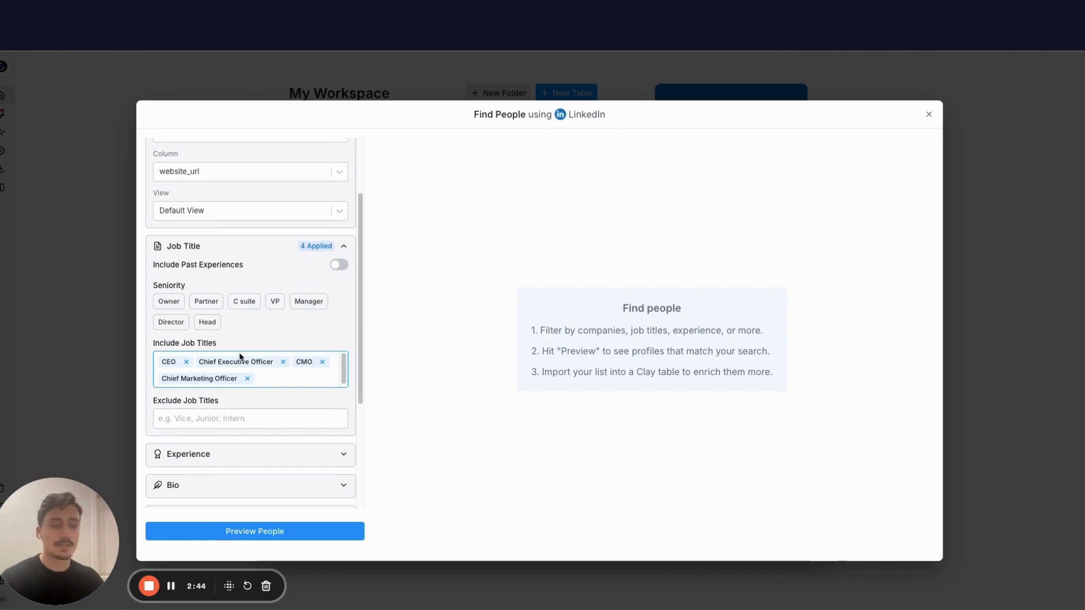
# Step: Restrict the people search to the United States in the location filter
pyautogui.scroll(-2, 174, 388)
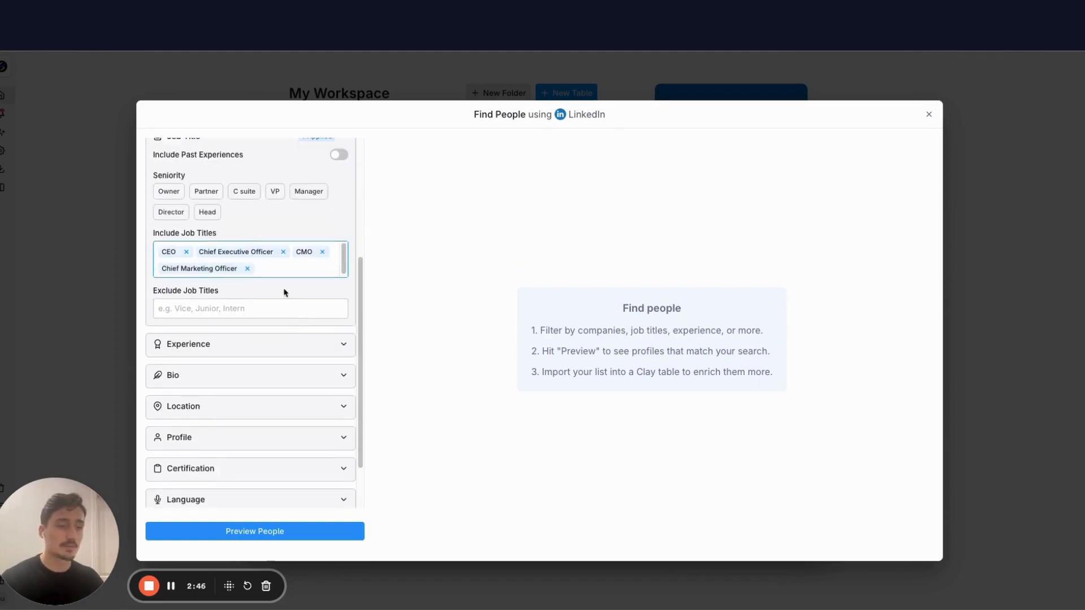
pyautogui.click(217, 407)
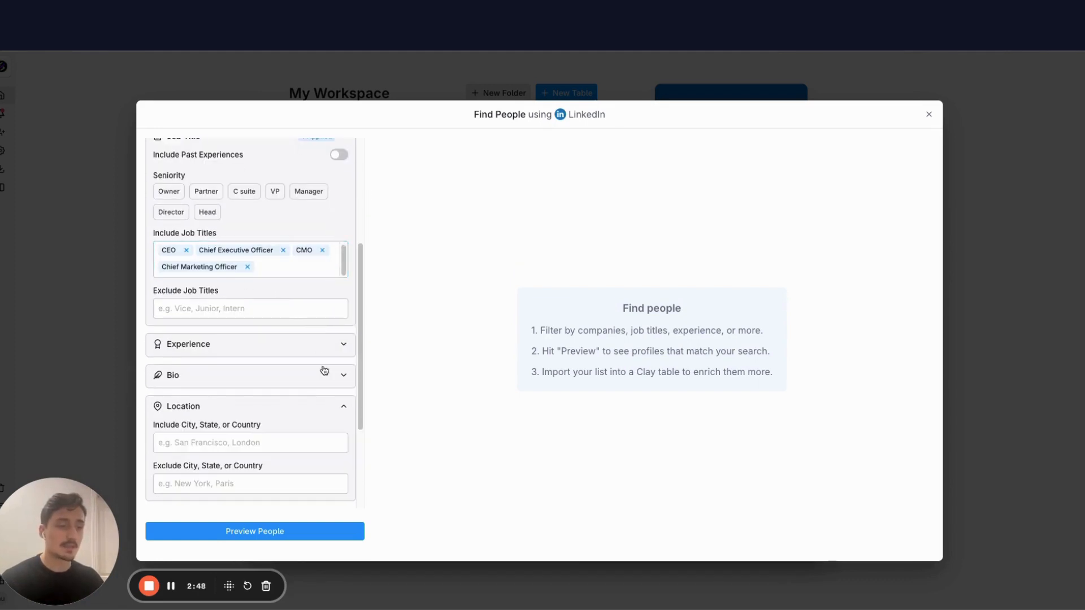
pyautogui.click(167, 420)
pyautogui.write('United')
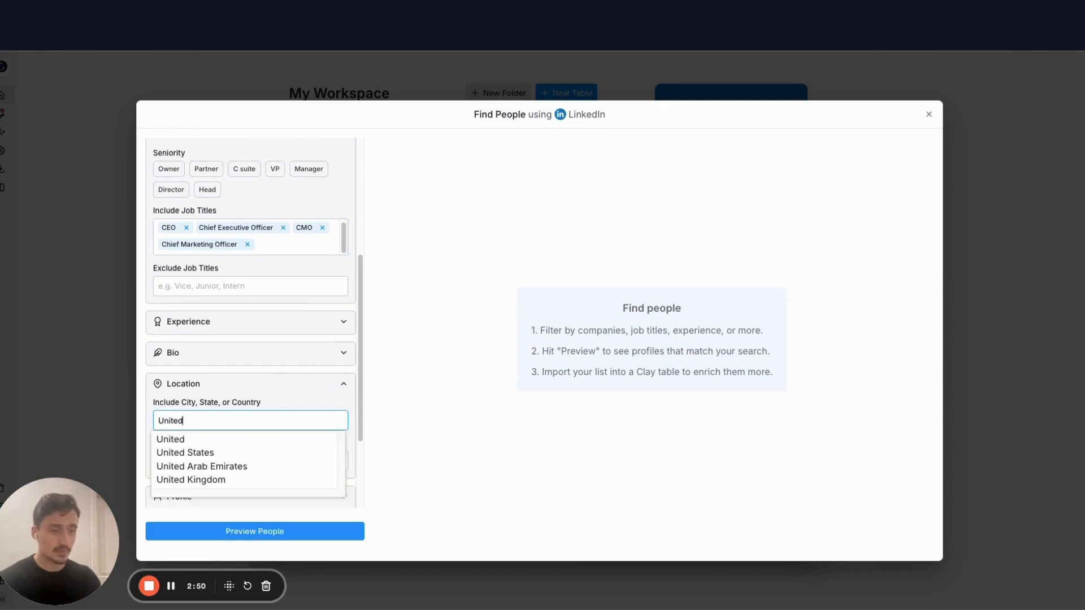
pyautogui.click(185, 453)
pyautogui.scroll(-2, 259, 351)
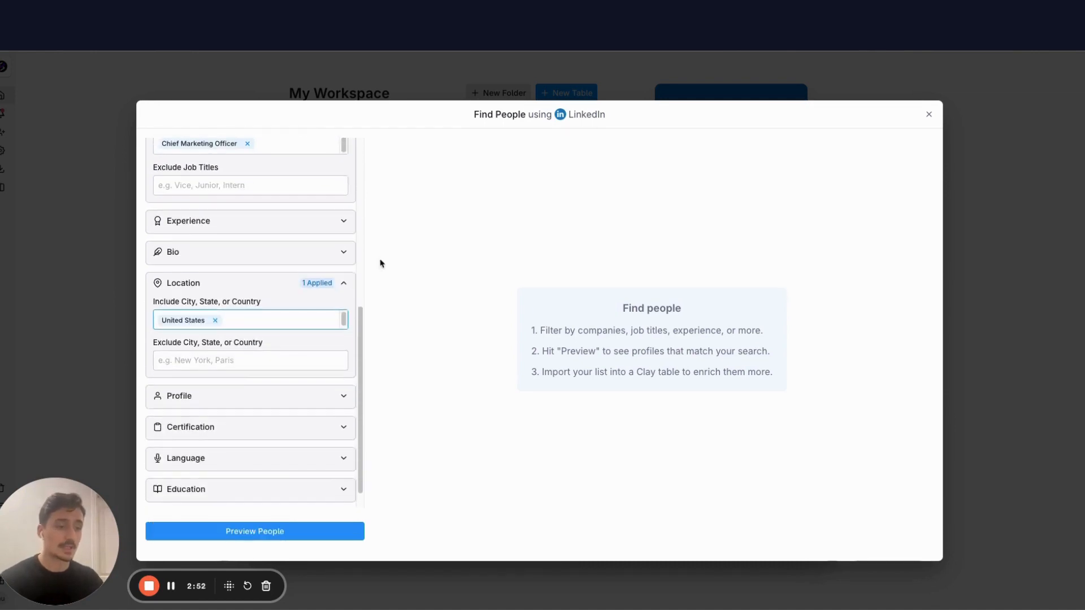
pyautogui.click(343, 286)
# Step: Review the company and job title filters and preview the matching people
pyautogui.scroll(5, 172, 347)
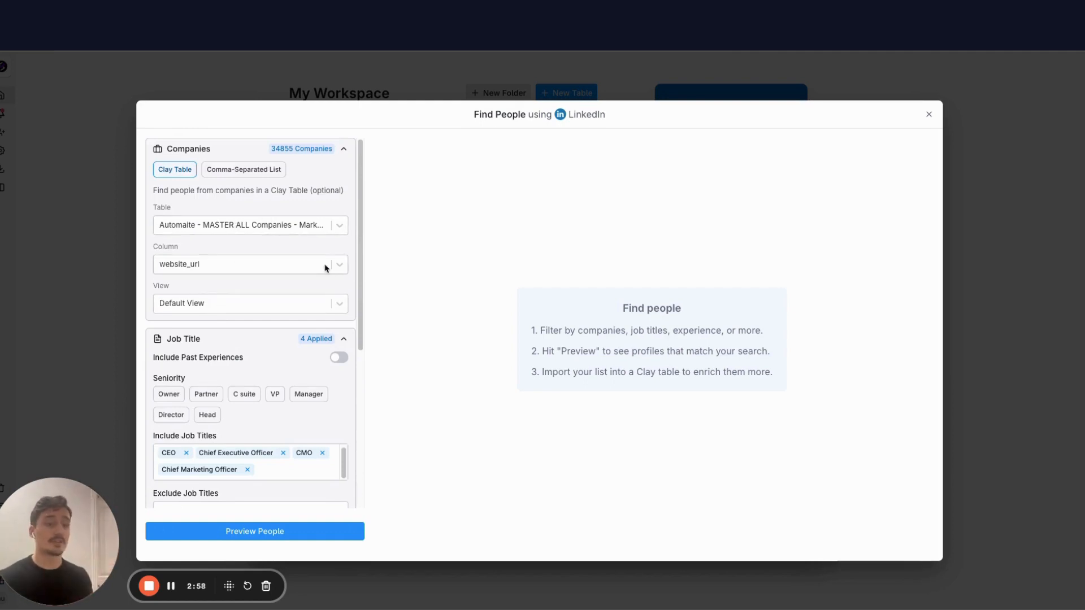
pyautogui.scroll(-2, 313, 344)
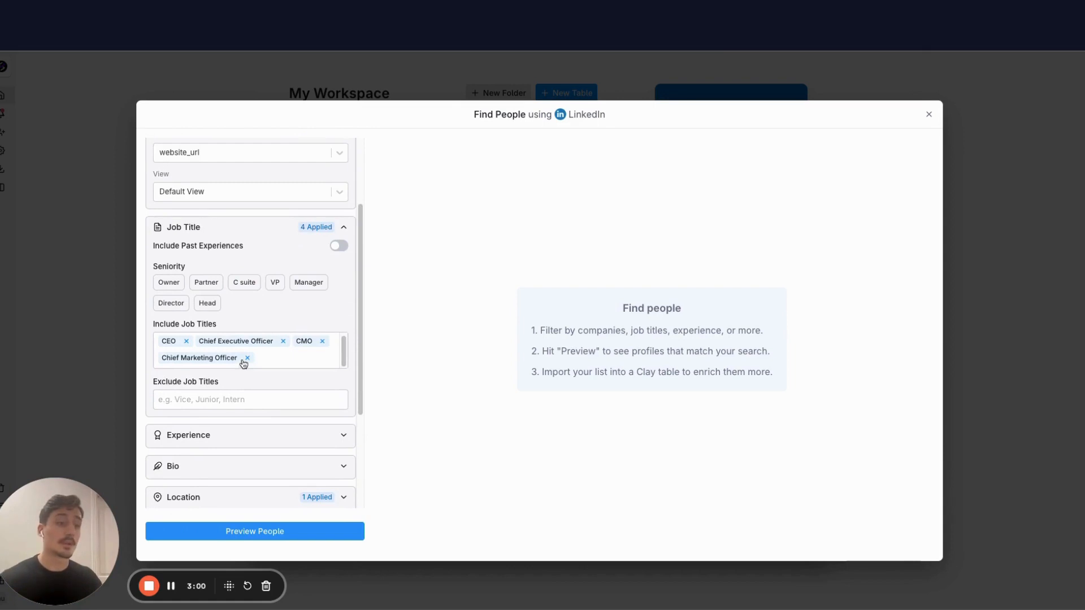
pyautogui.click(236, 531)
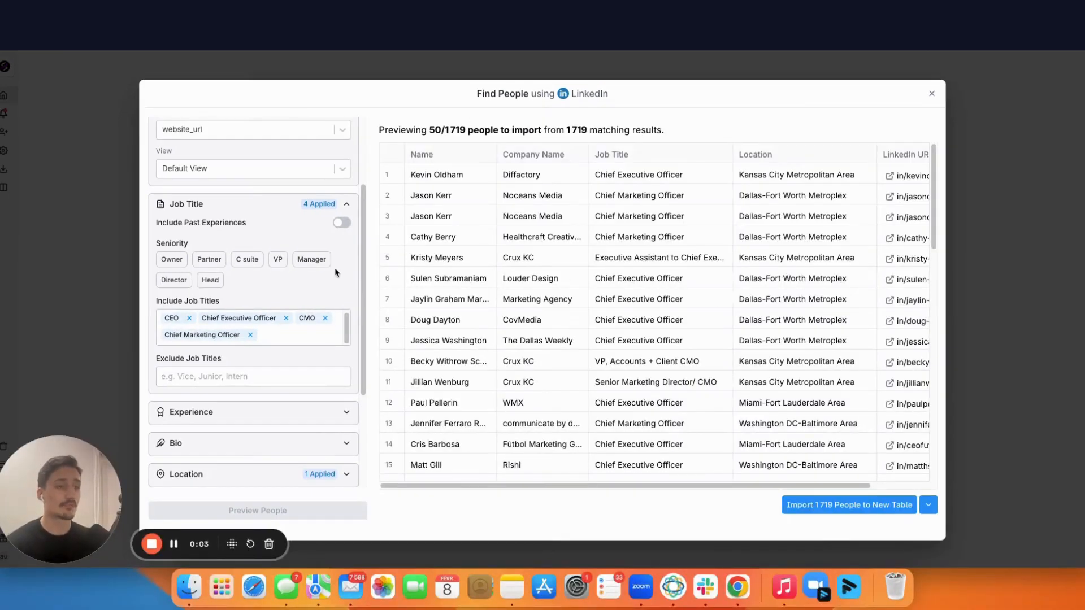
# Step: Examine the previewed people, the number of matching results and the applied job title filters
pyautogui.scroll(3, 310, 252)
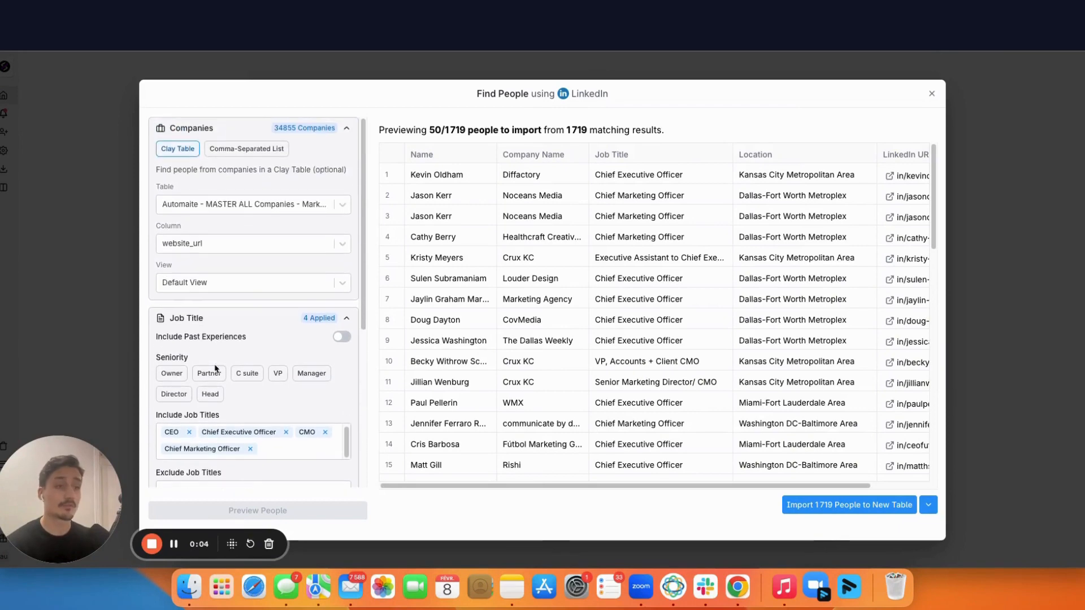
pyautogui.doubleClick(577, 129)
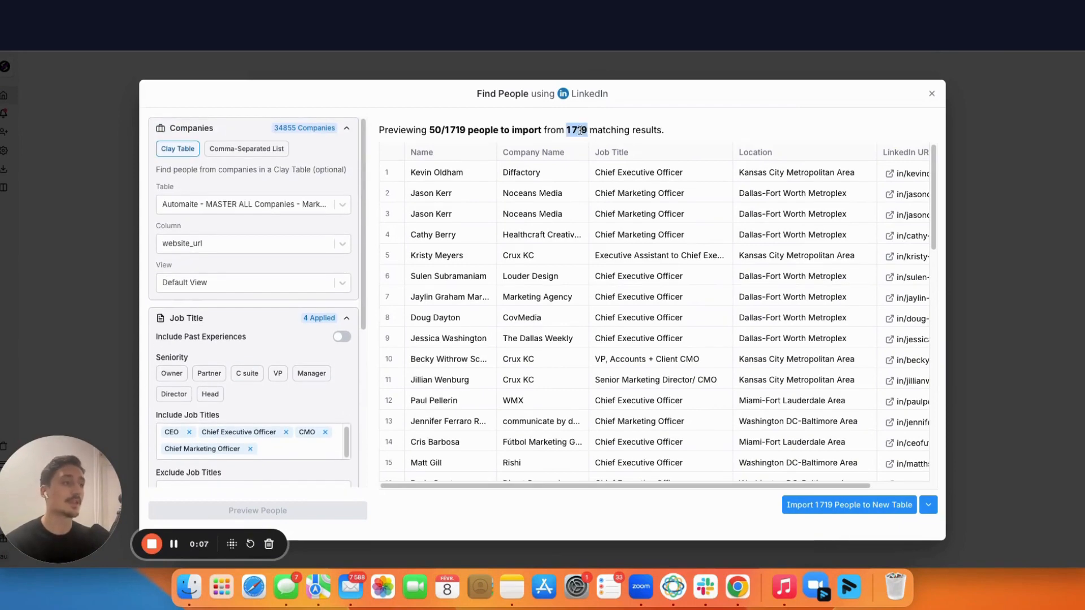
pyautogui.scroll(-5, 523, 285)
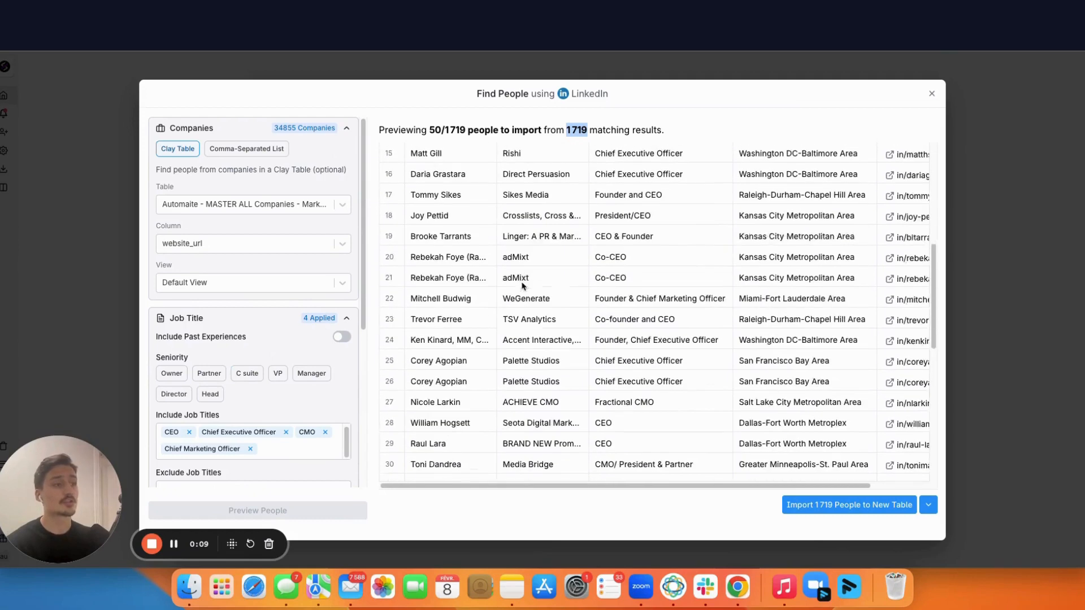
pyautogui.scroll(4, 522, 286)
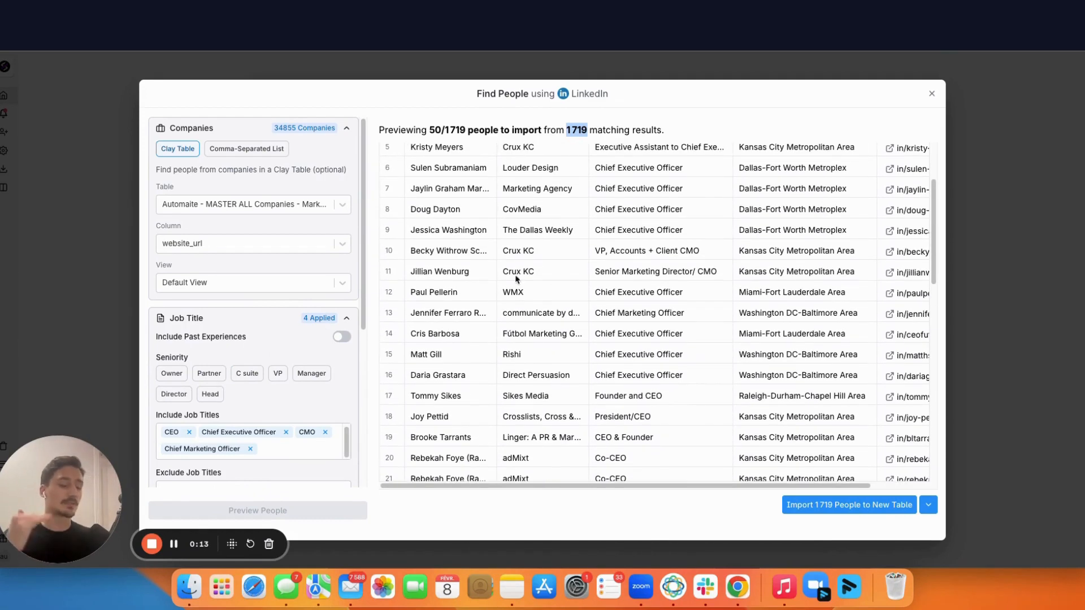
pyautogui.scroll(-3, 303, 320)
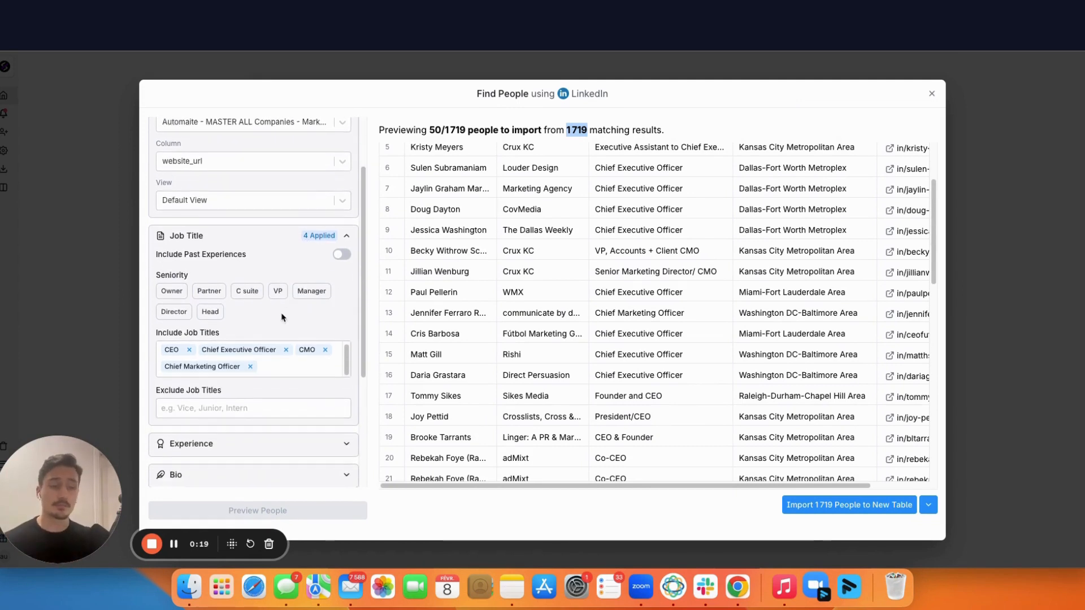
pyautogui.scroll(-1, 257, 325)
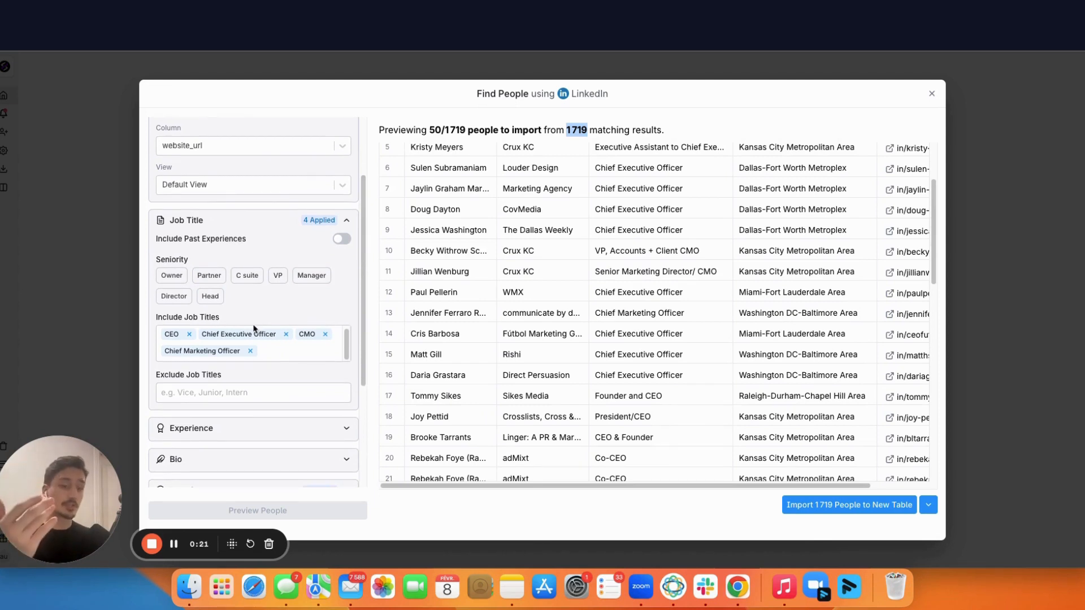
pyautogui.scroll(-5, 254, 327)
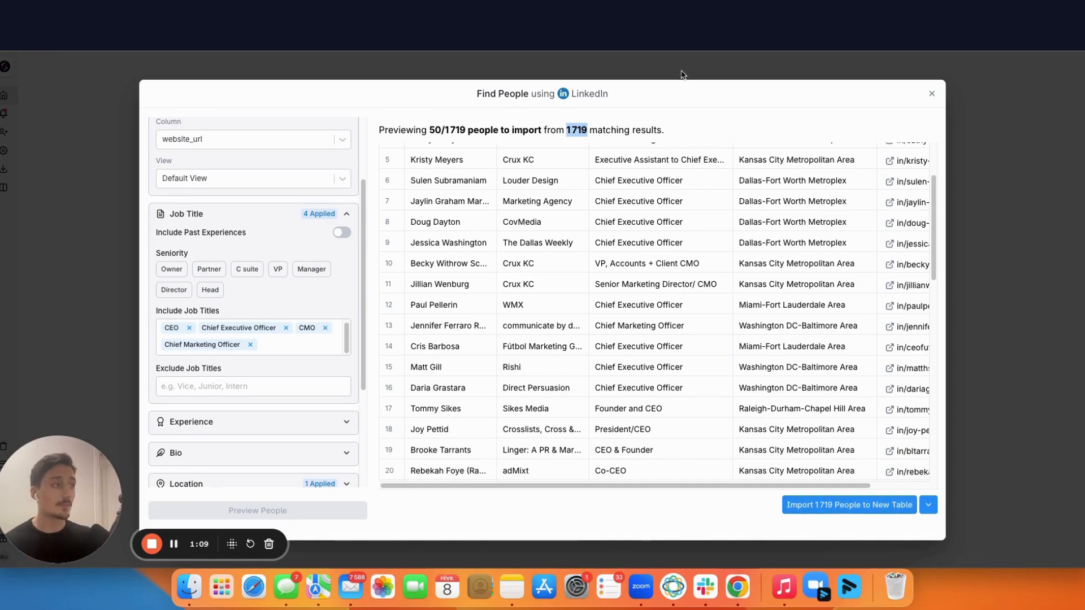
# Step: Switch to the table "Automaite - Find New MRK Leads #1 (Ready)" and open the cell details of the first imported profile
pyautogui.click(678, 16)
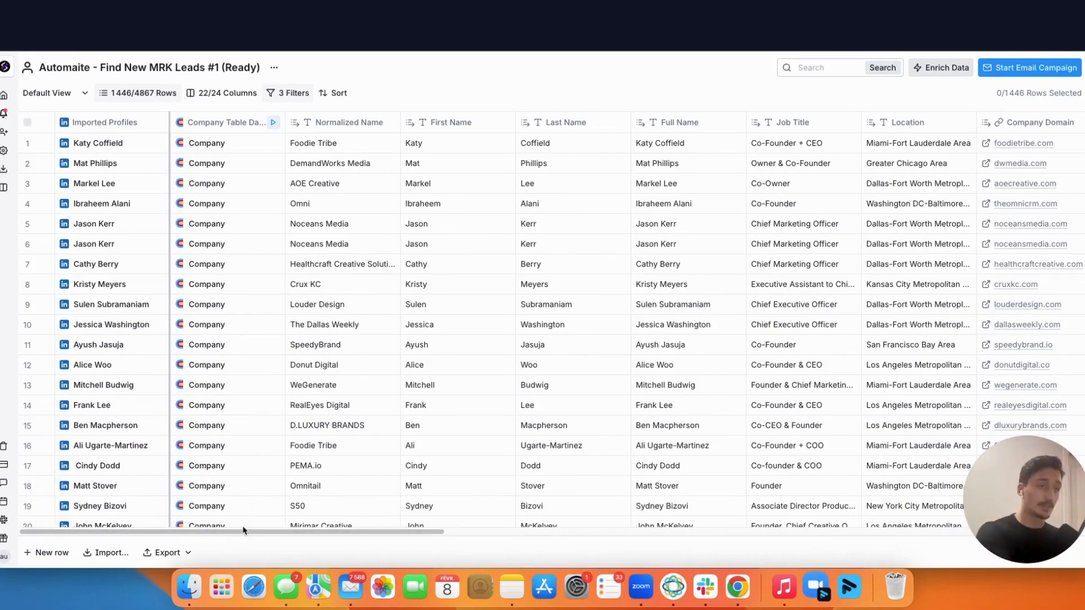
pyautogui.moveTo(243, 532)
pyautogui.mouseDown()
pyautogui.moveTo(386, 536)
pyautogui.moveTo(226, 534)
pyautogui.mouseUp()
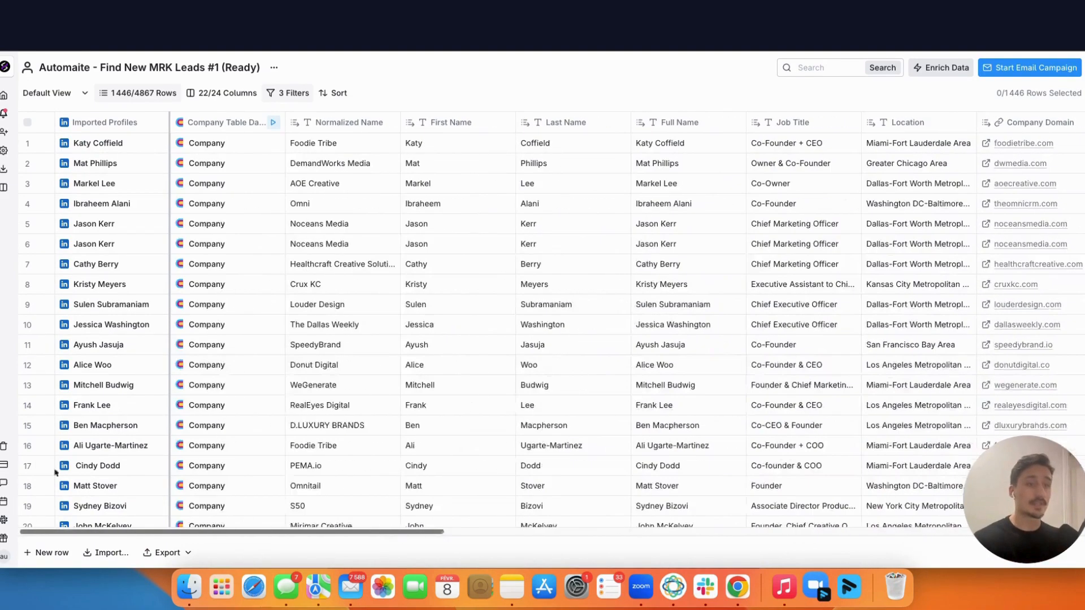
pyautogui.click(159, 143)
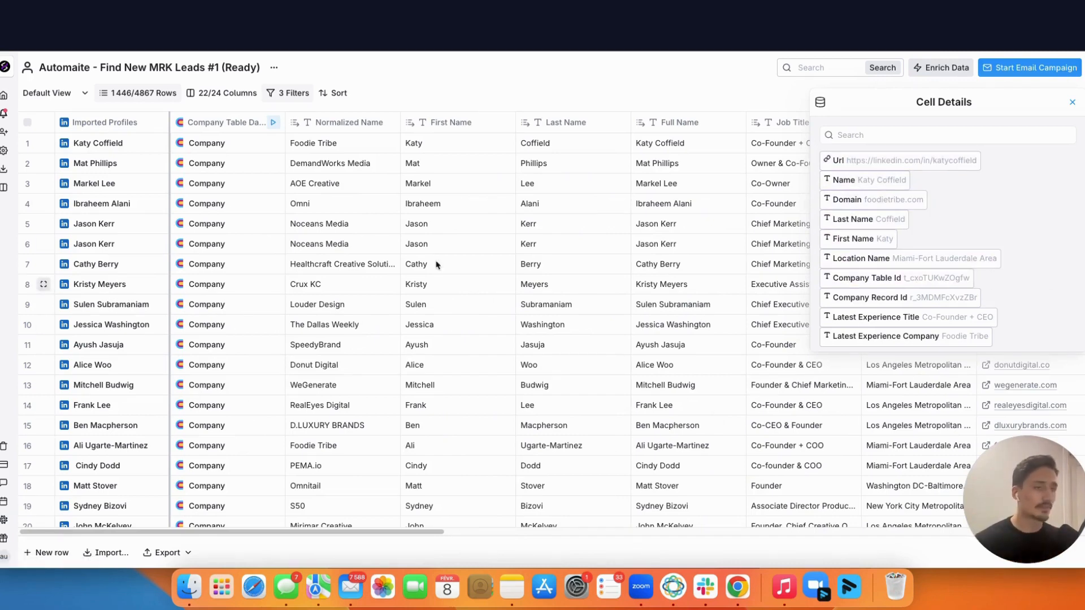
# Step: View the cell details of the first profile's company table data and highlight the company and name columns of the first rows
pyautogui.click(220, 142)
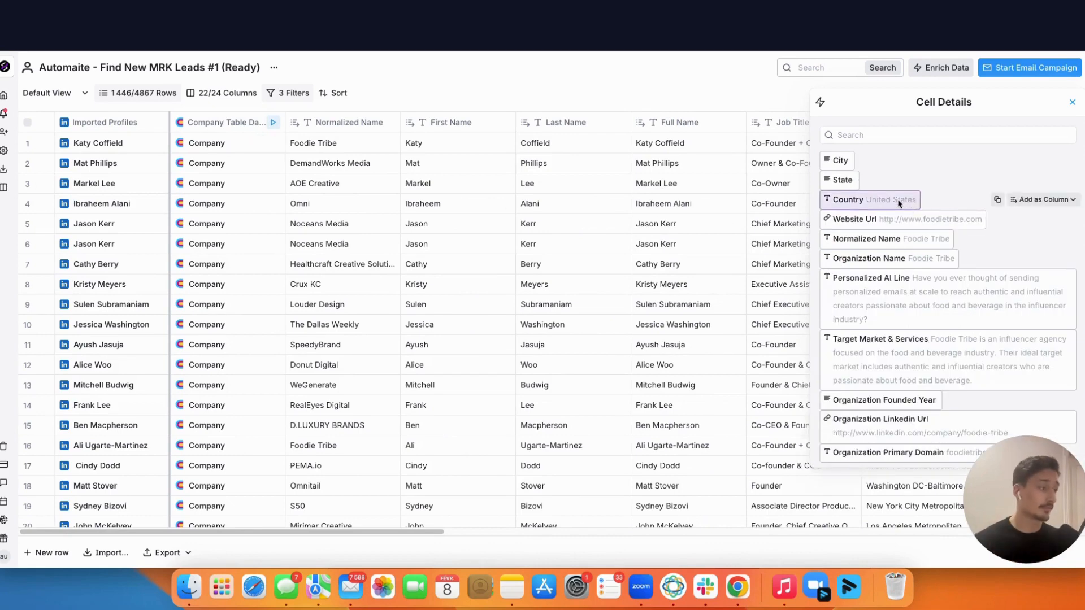
pyautogui.click(1071, 102)
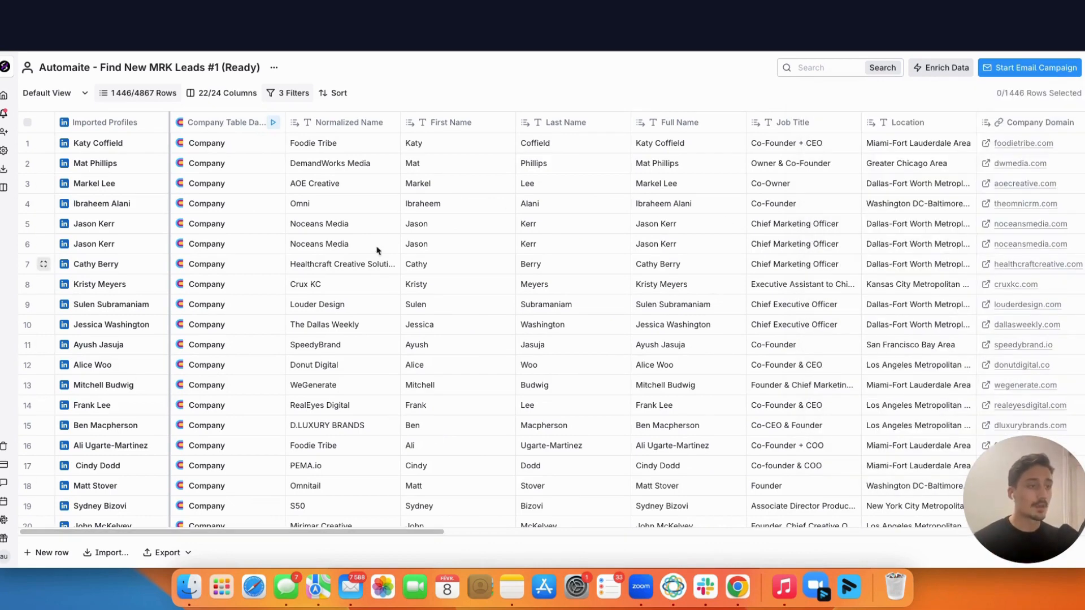
pyautogui.moveTo(376, 150); pyautogui.dragTo(744, 413)
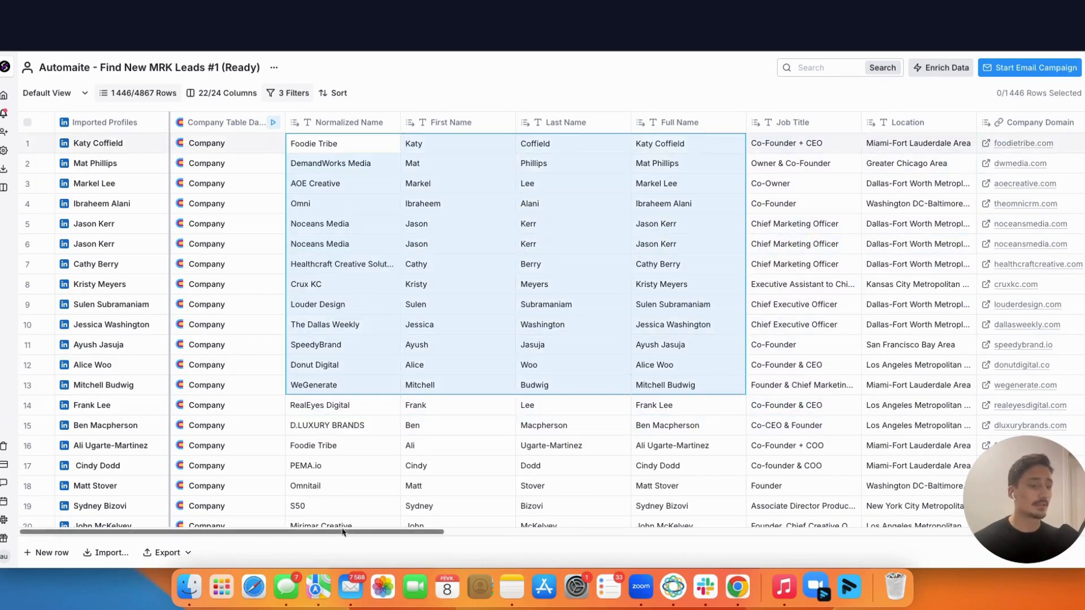
# Step: Review the table's enrichment columns from the normalized profile URLs and record lookup through work email finding and validation to the personalized line
pyautogui.moveTo(338, 532); pyautogui.dragTo(785, 520)
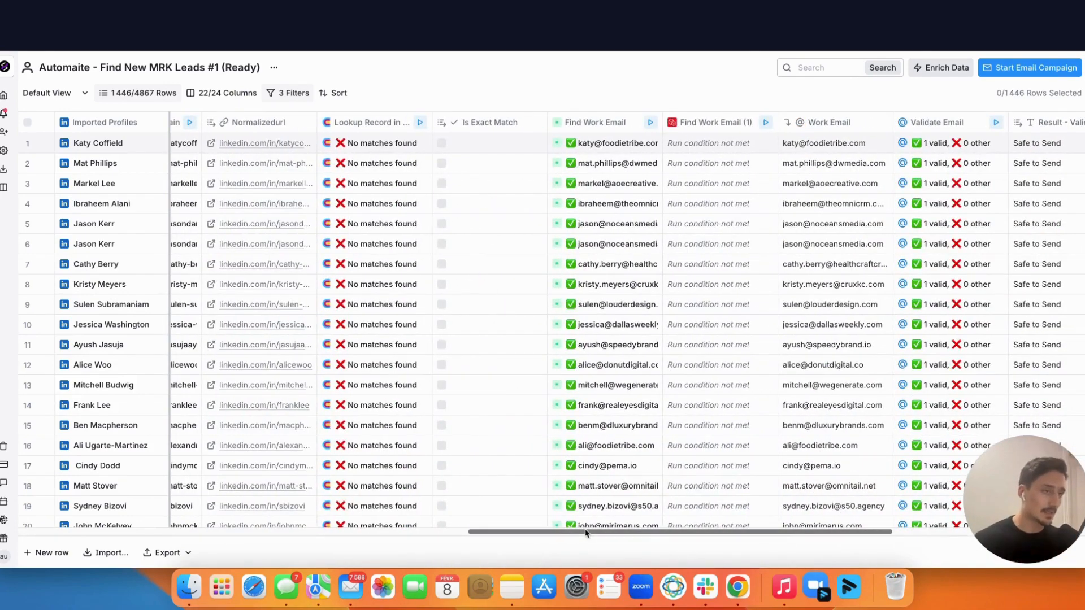
pyautogui.moveTo(586, 533); pyautogui.dragTo(555, 531)
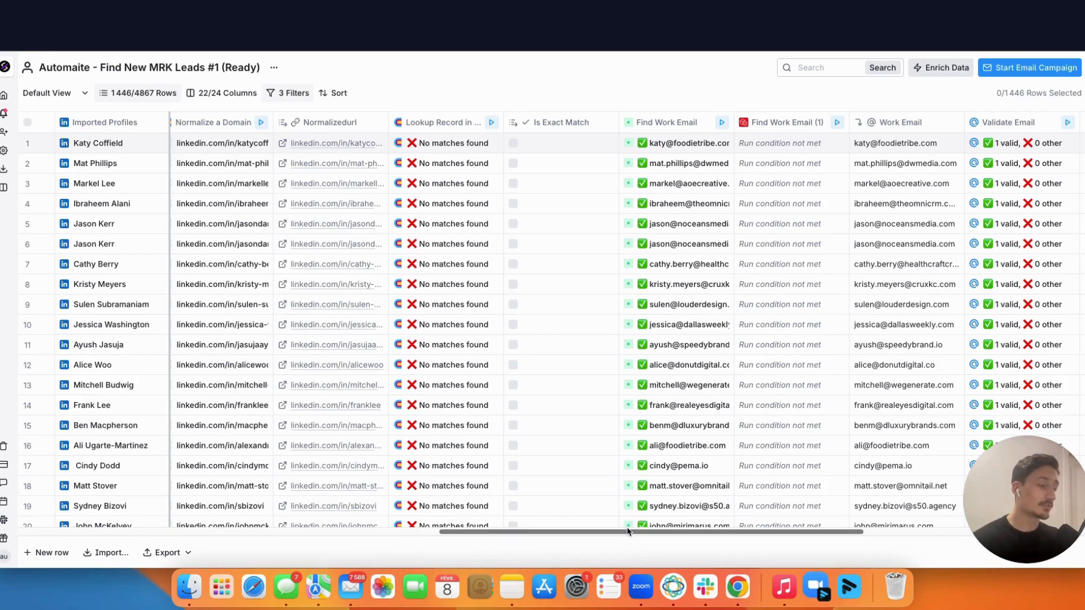
pyautogui.moveTo(627, 531); pyautogui.dragTo(606, 532)
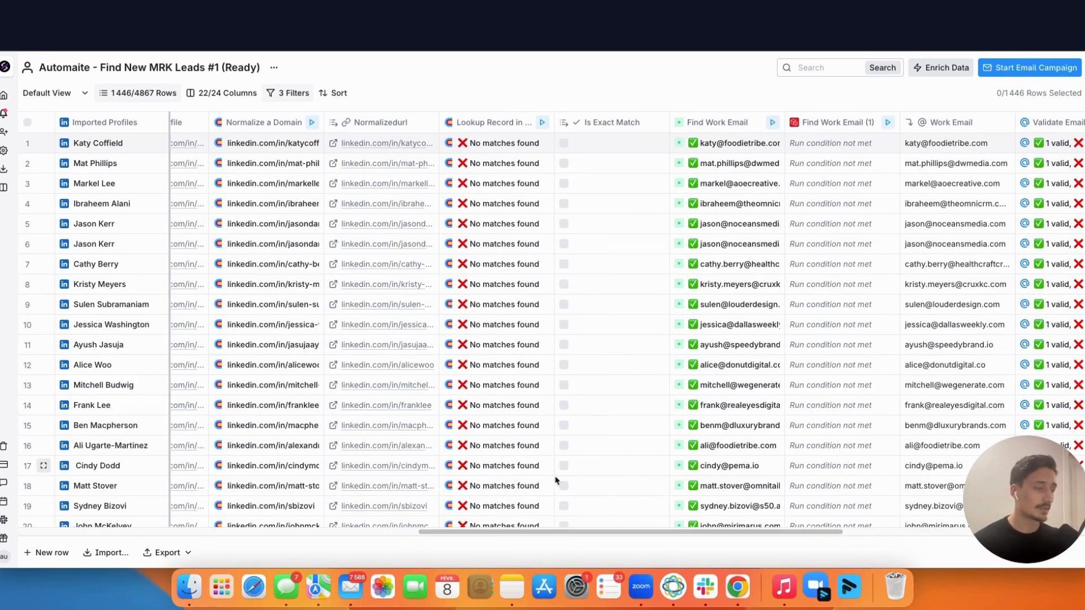
pyautogui.moveTo(531, 533); pyautogui.dragTo(638, 532)
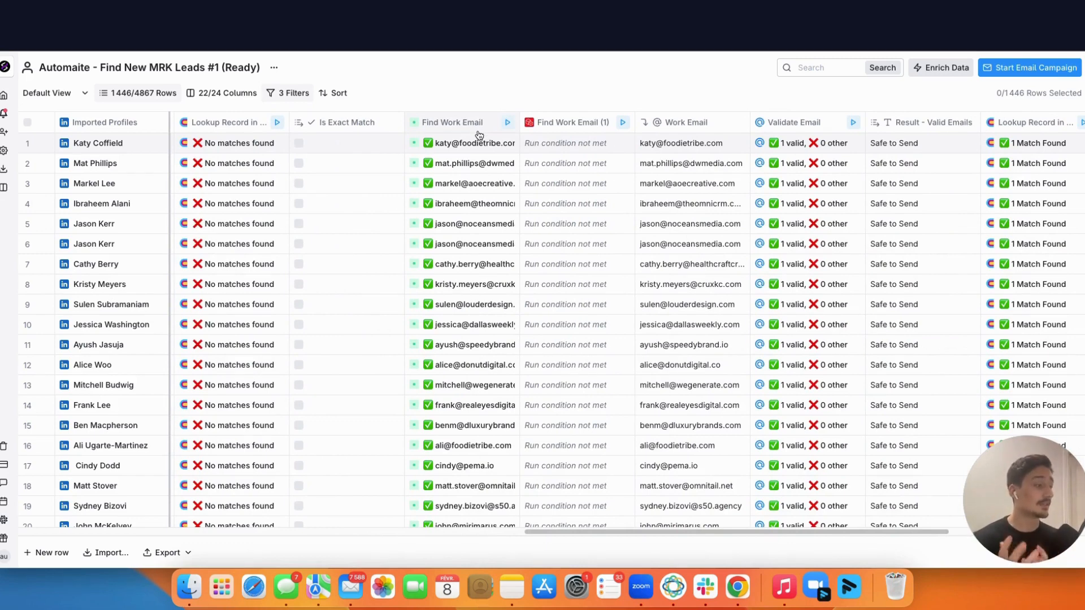
pyautogui.moveTo(629, 533); pyautogui.dragTo(765, 532)
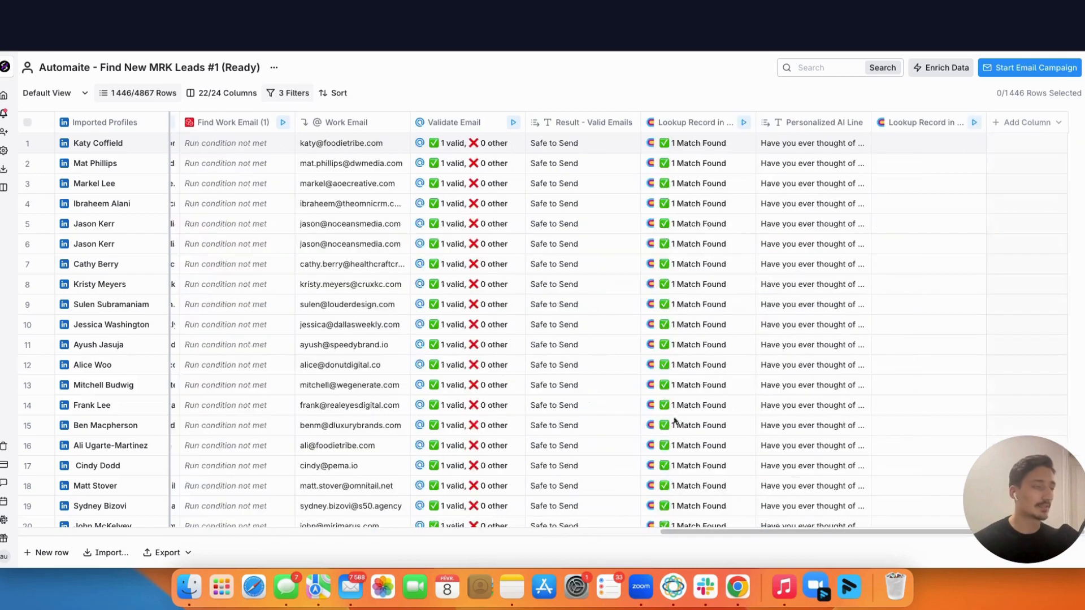
# Step: Search the enrichments for "waterfall" and view the new-provider configuration of the Work Email waterfall without adding it
pyautogui.click(1019, 122)
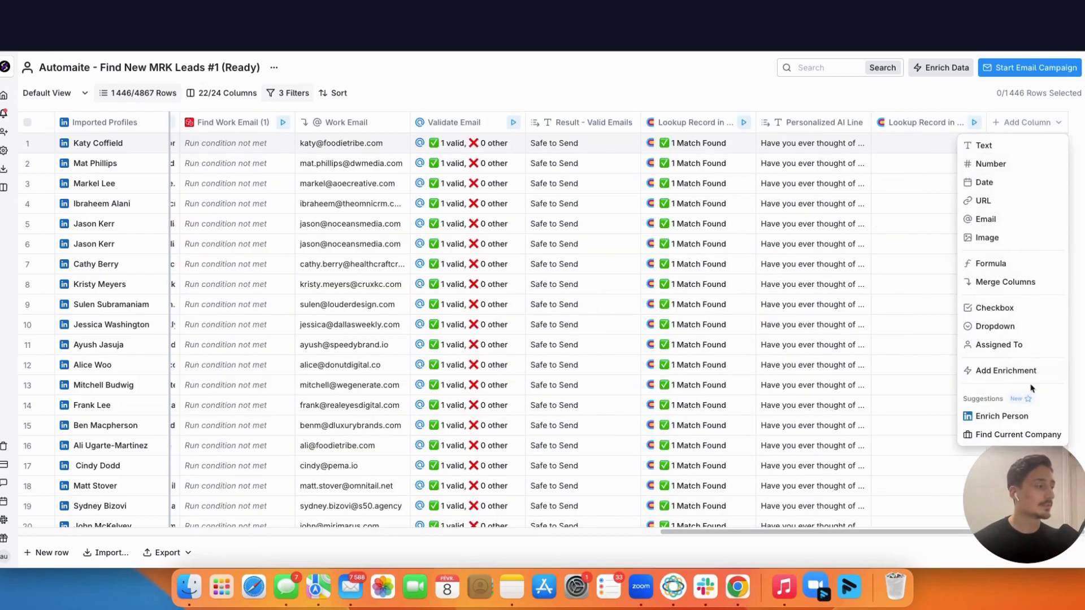
pyautogui.click(1025, 368)
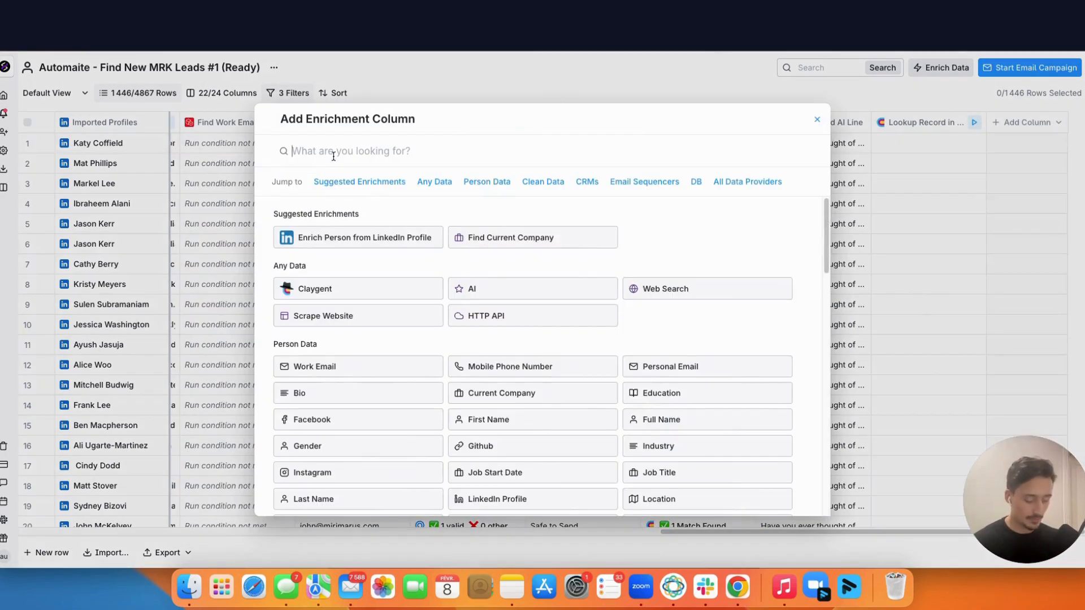
pyautogui.write('waterfal')
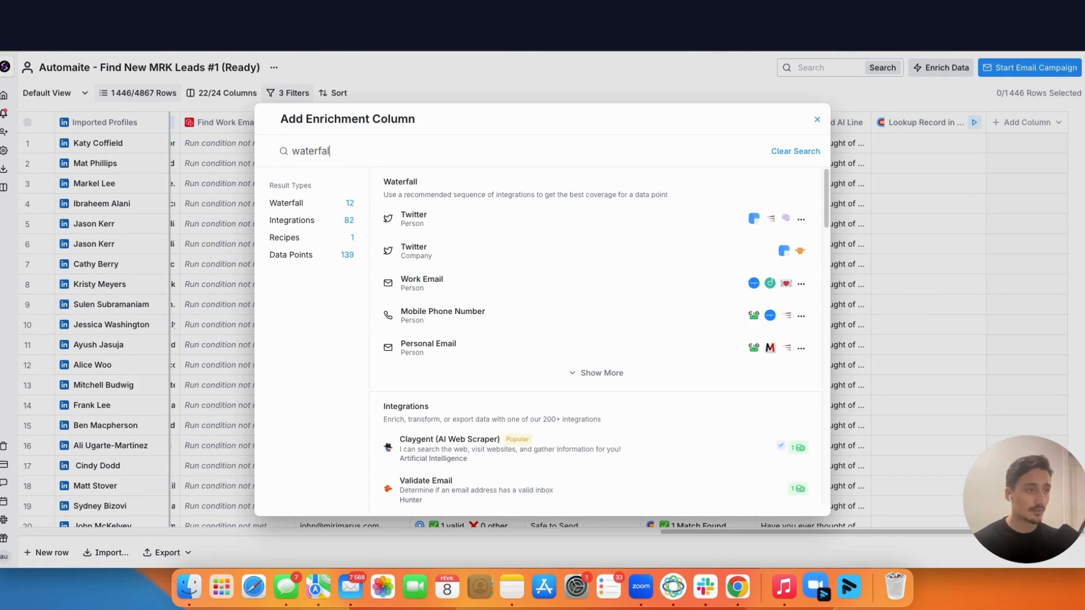
pyautogui.write('l')
pyautogui.click(439, 216)
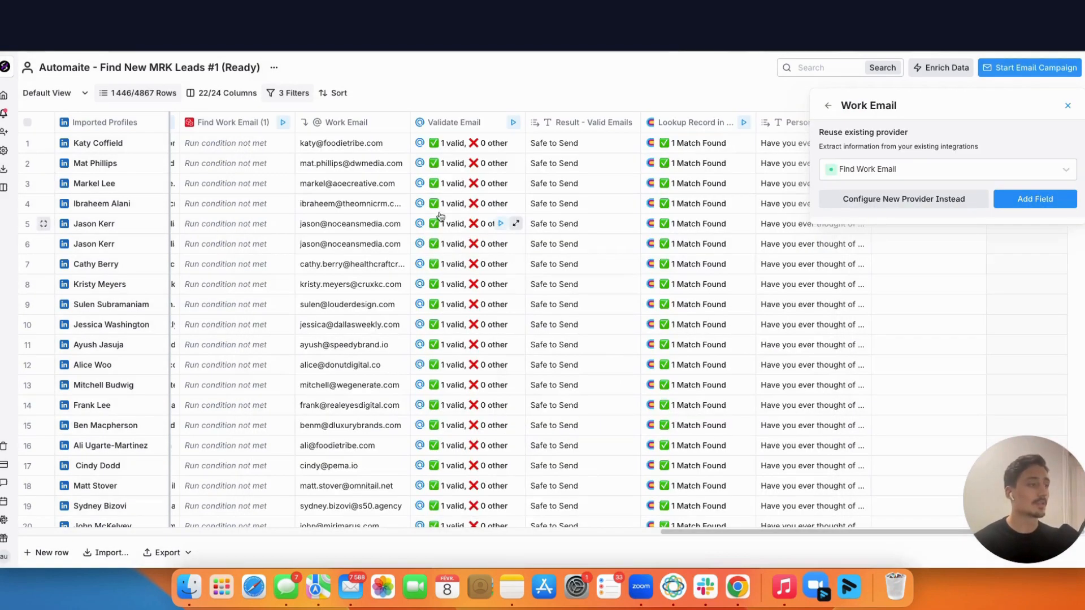
pyautogui.click(907, 201)
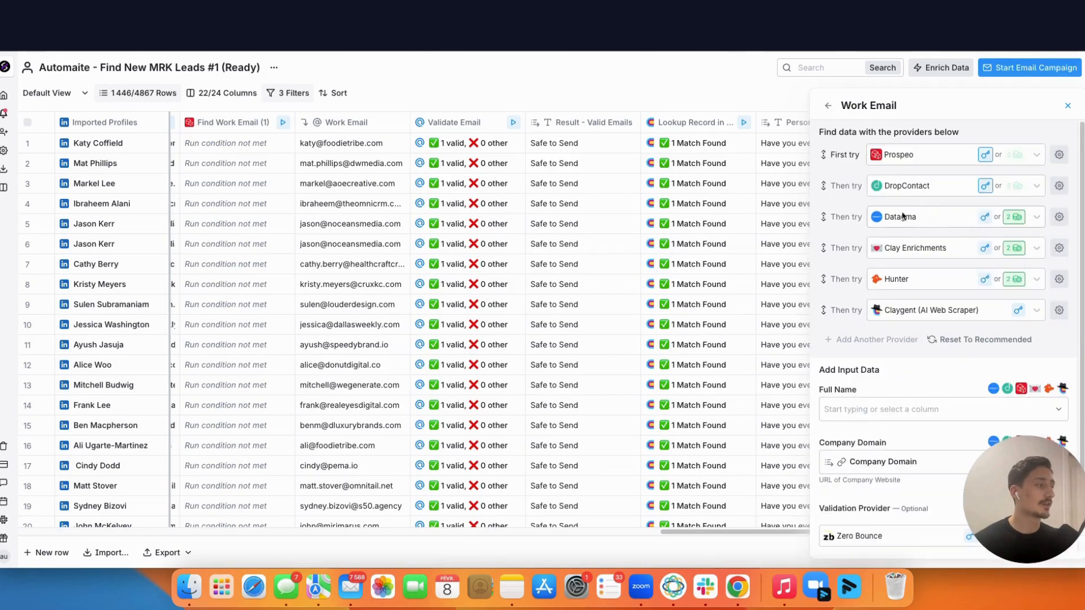
pyautogui.click(1068, 106)
# Step: Examine the Find Work Email and Find Work Email (1) results across the lead rows, including where the fallback finder ran
pyautogui.moveTo(794, 537); pyautogui.dragTo(627, 537)
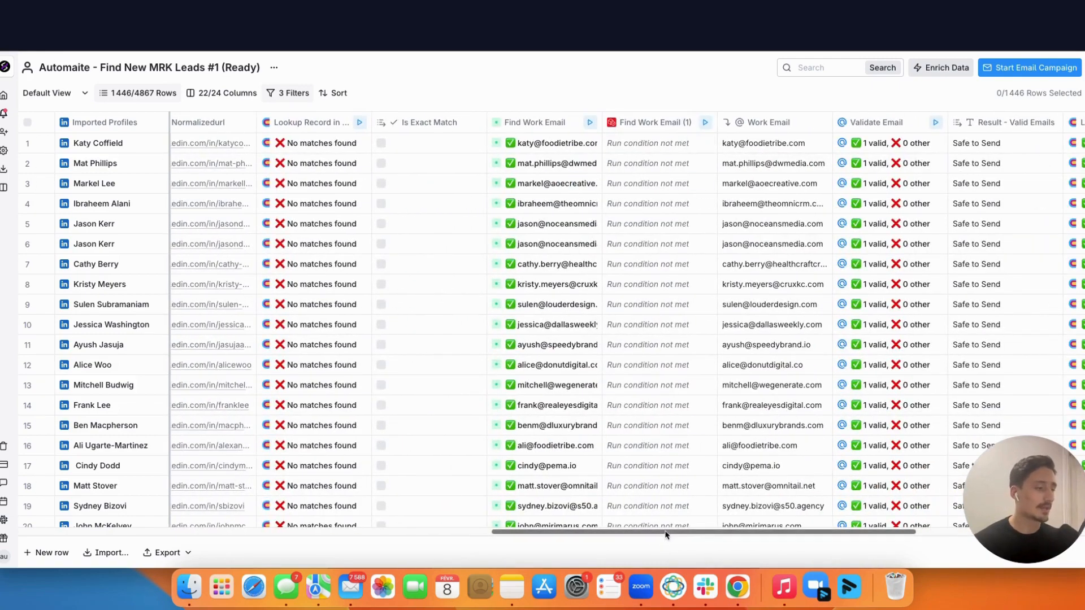
pyautogui.moveTo(665, 535); pyautogui.dragTo(714, 535)
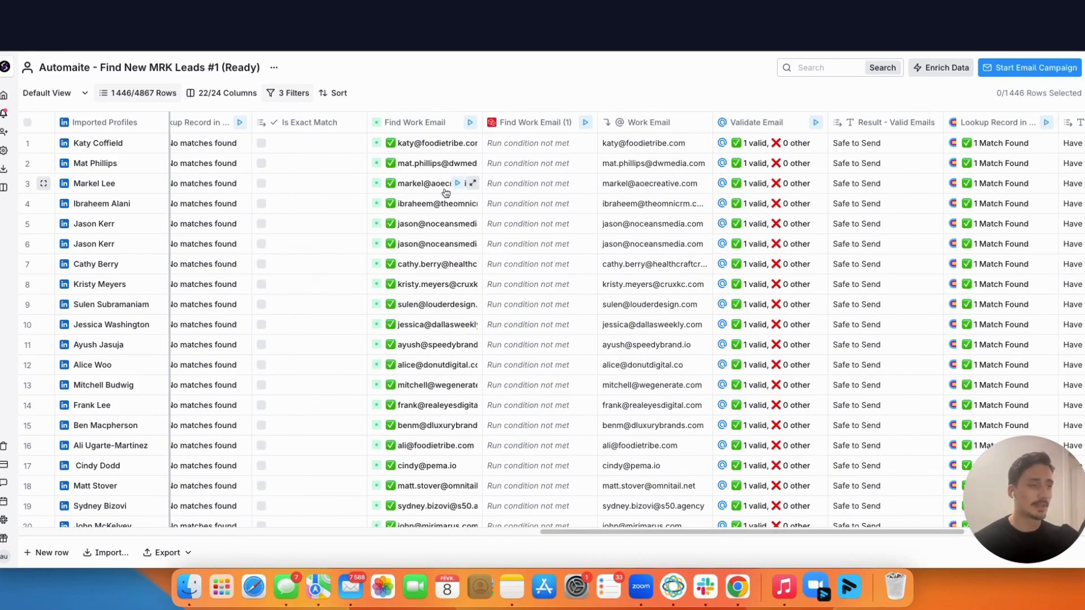
pyautogui.scroll(-5, 467, 244)
pyautogui.scroll(-20, 467, 244)
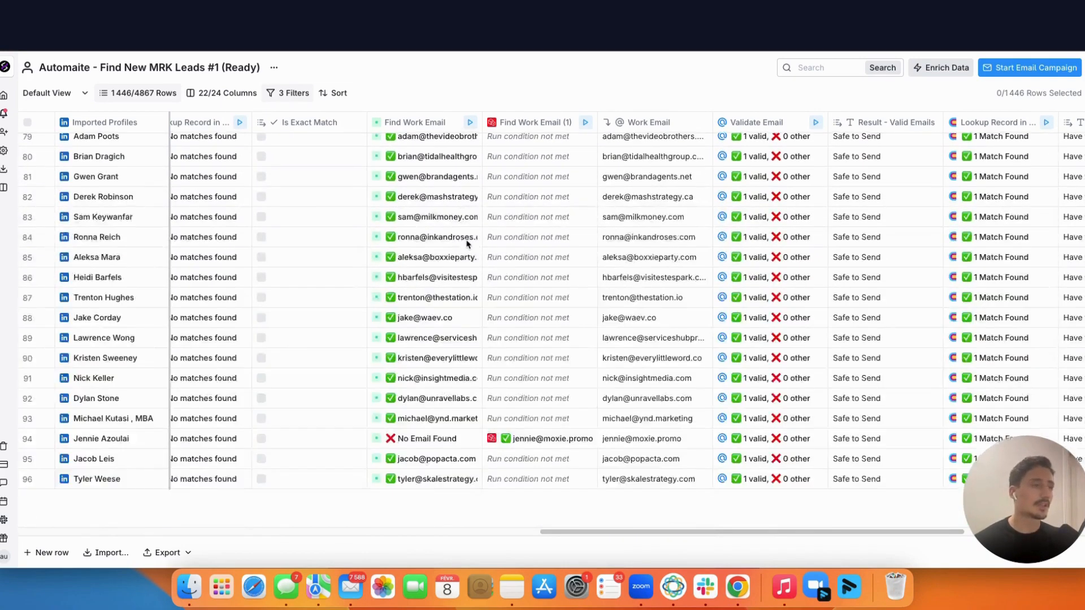
pyautogui.scroll(-4, 466, 244)
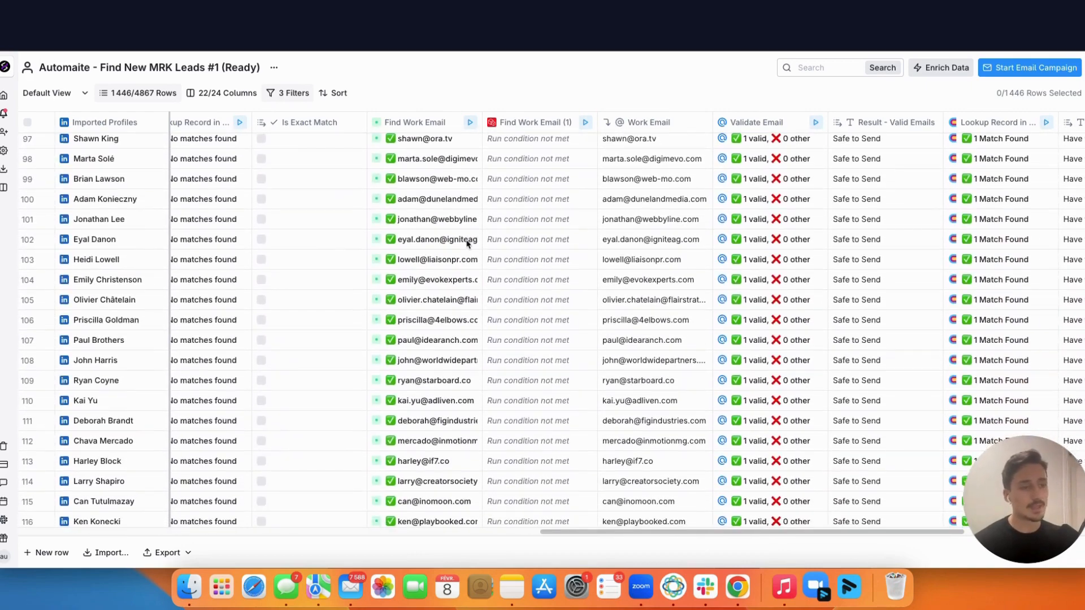
pyautogui.scroll(-1, 467, 244)
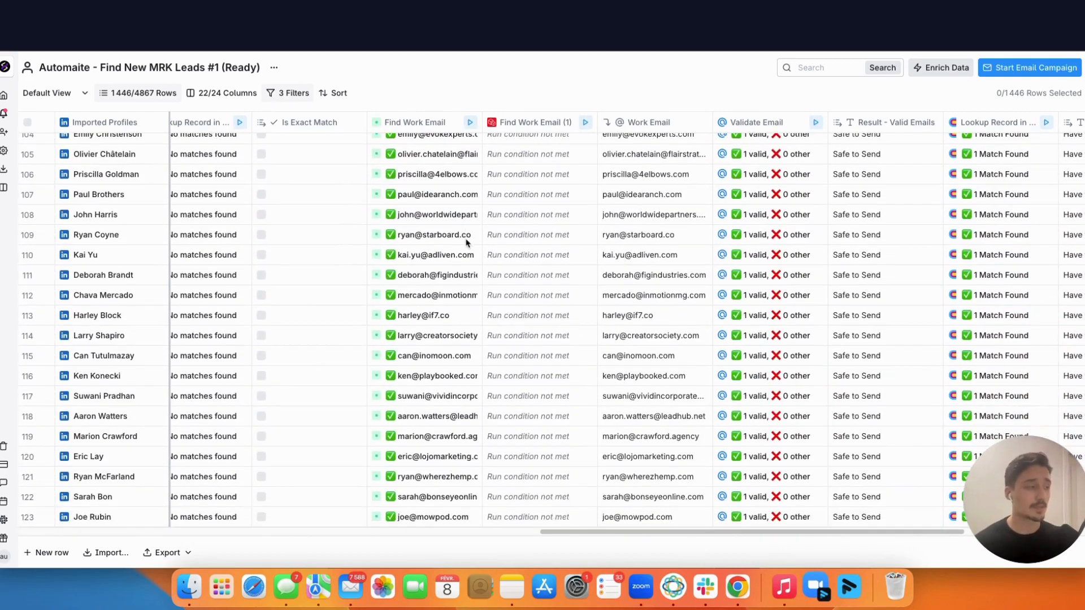
pyautogui.scroll(2, 467, 244)
pyautogui.scroll(20, 466, 243)
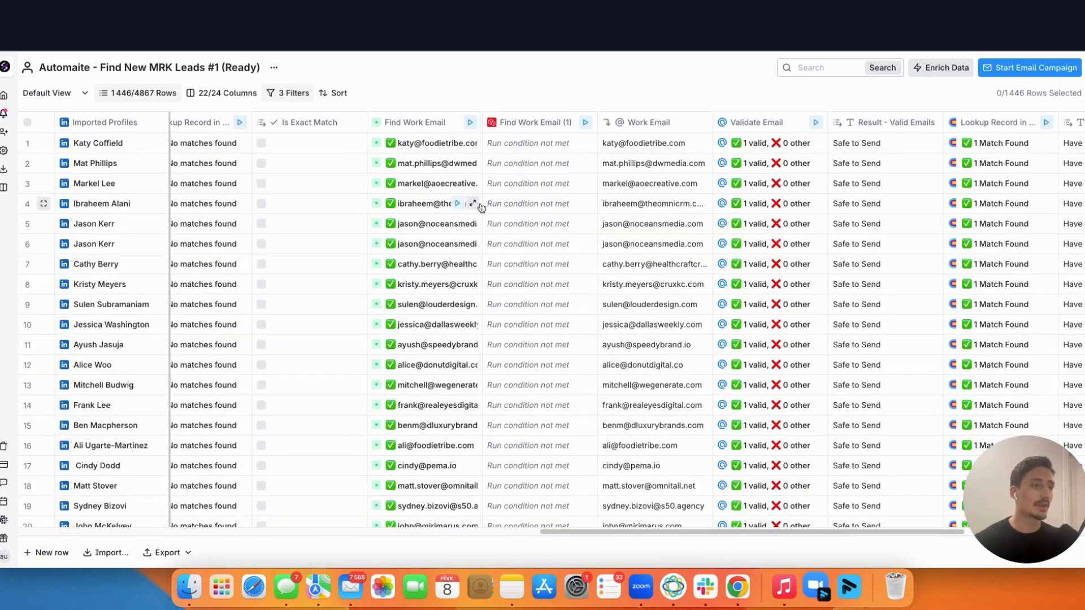
pyautogui.scroll(-8, 430, 173)
pyautogui.scroll(8, 429, 174)
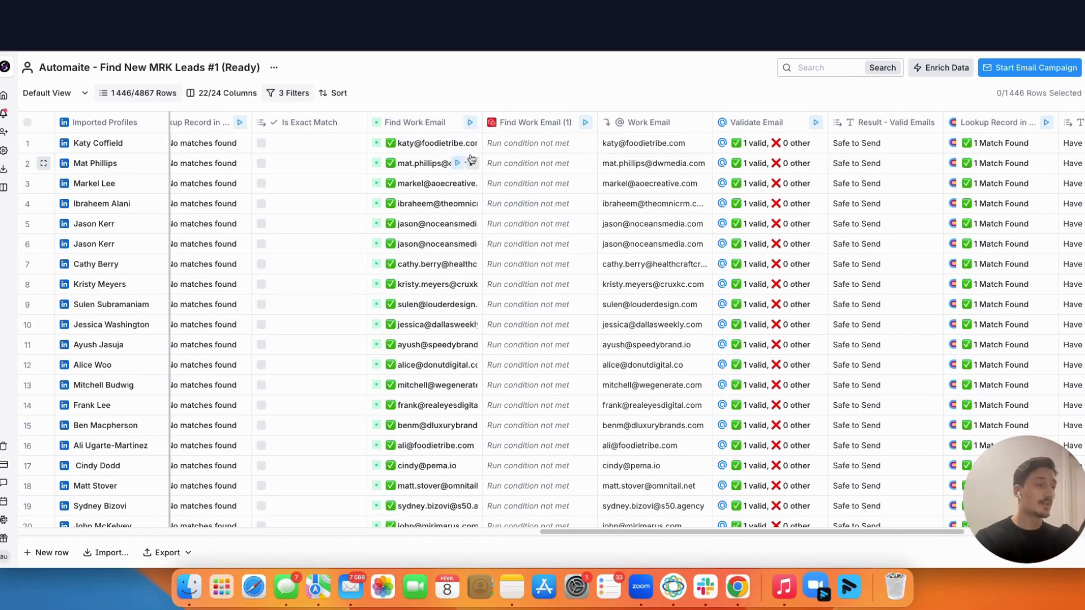
pyautogui.scroll(-1, 579, 219)
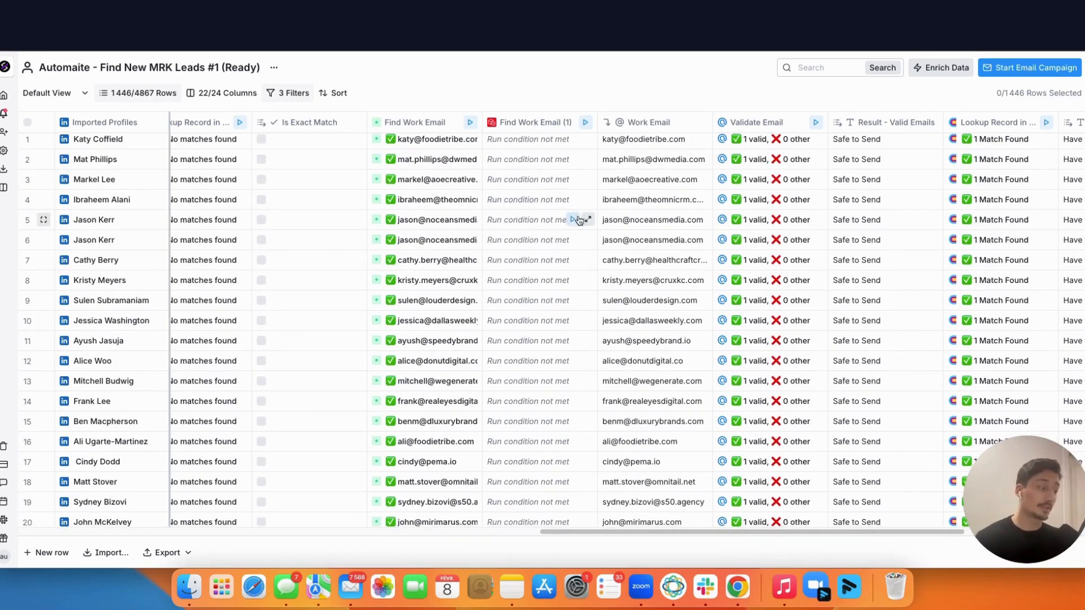
pyautogui.scroll(-2, 519, 214)
pyautogui.scroll(2, 480, 208)
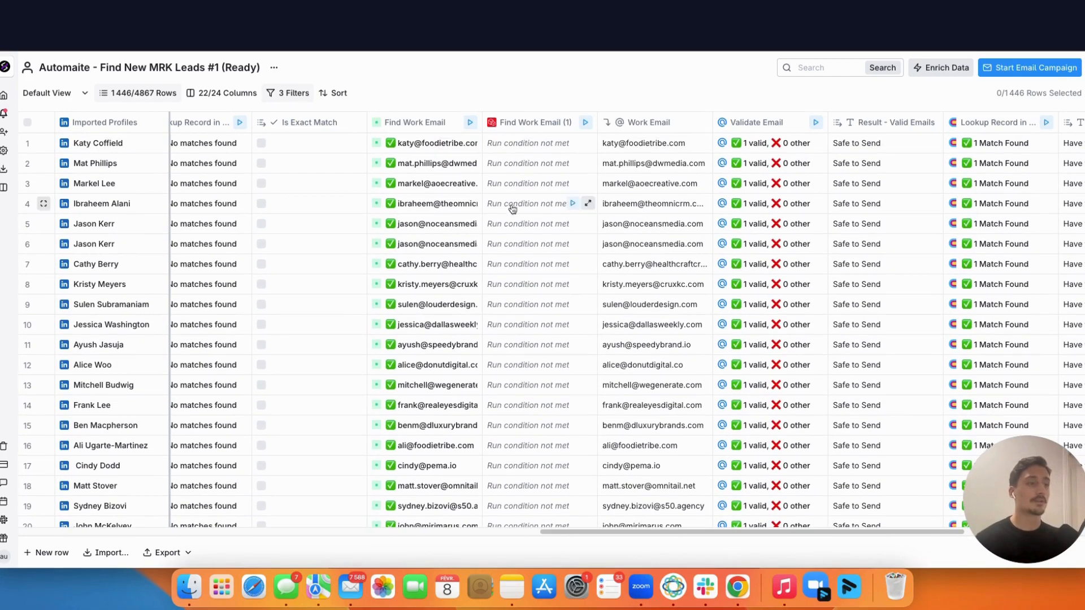
pyautogui.scroll(-7, 441, 206)
pyautogui.scroll(5, 427, 195)
pyautogui.scroll(3, 425, 186)
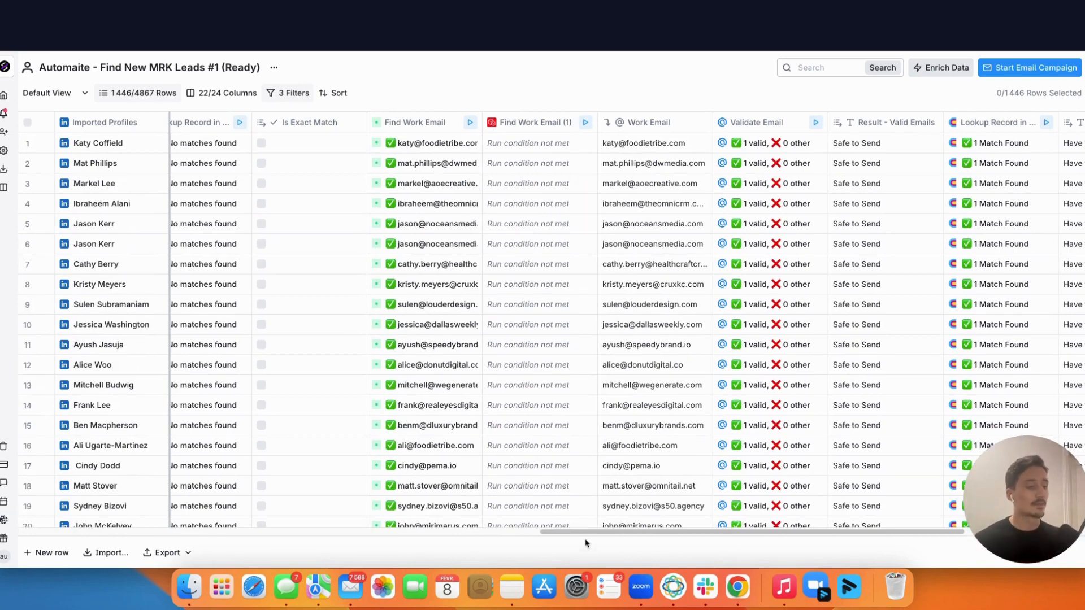
# Step: Examine the Work Email column by highlighting a range of its addresses and selecting the first lead's cell
pyautogui.hscroll(5, 585, 534)
pyautogui.moveTo(386, 164); pyautogui.dragTo(387, 365)
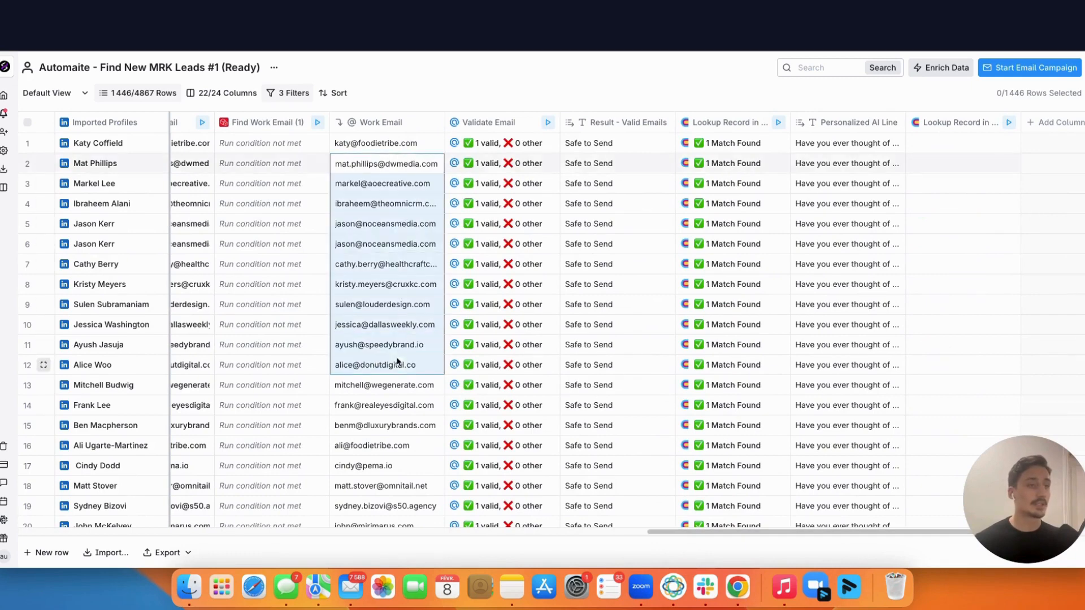
pyautogui.click(286, 93)
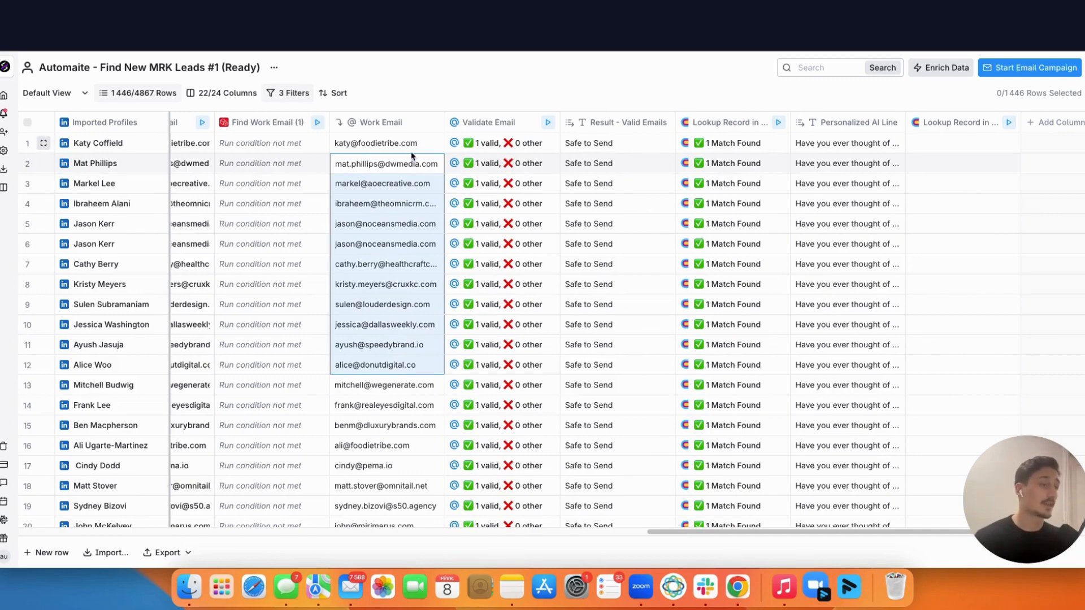
pyautogui.click(394, 145)
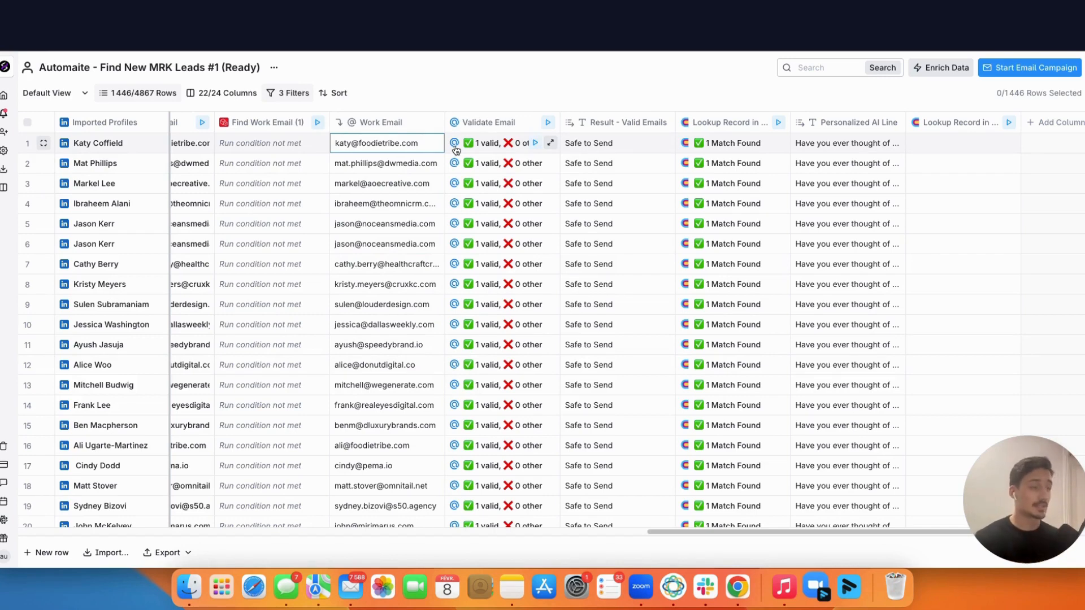
# Step: View the Validate Email column's options and check the first lead's cell in the Result - Valid Emails column
pyautogui.click(505, 123)
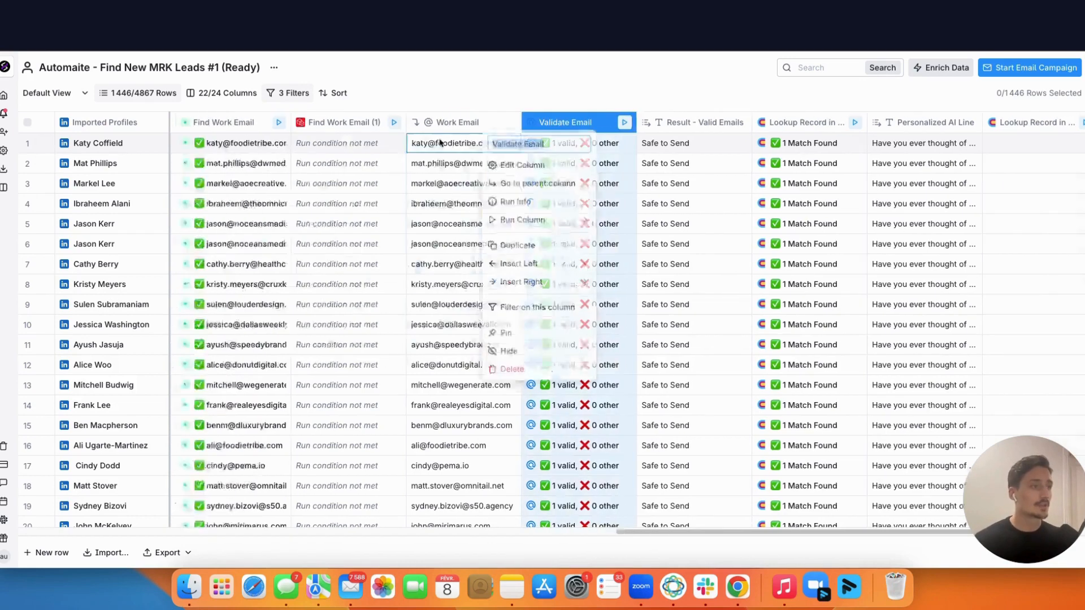
pyautogui.click(706, 104)
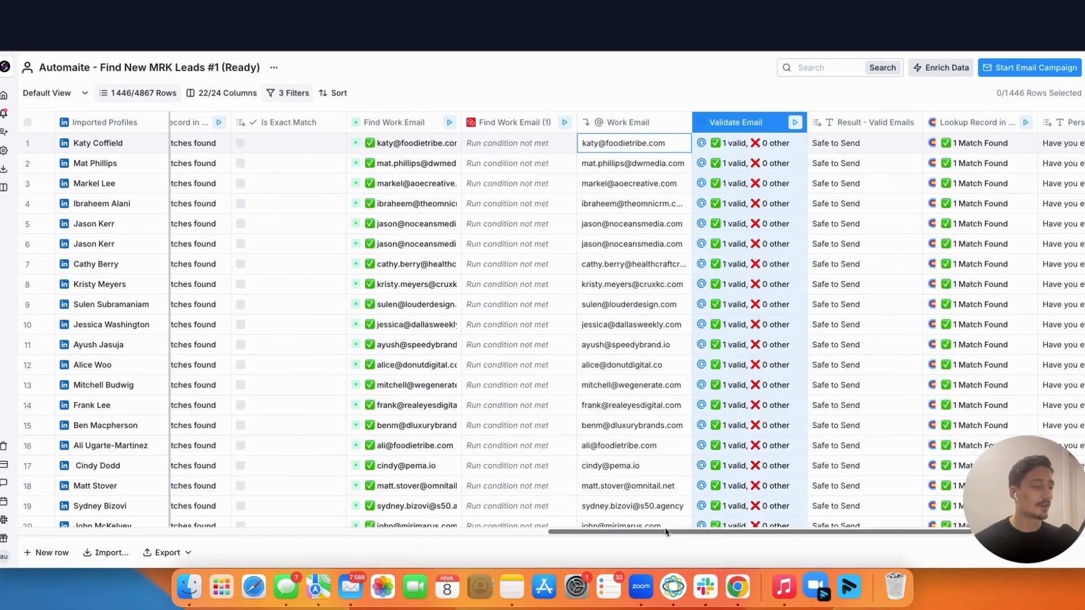
pyautogui.hscroll(5, 557, 244)
pyautogui.click(581, 149)
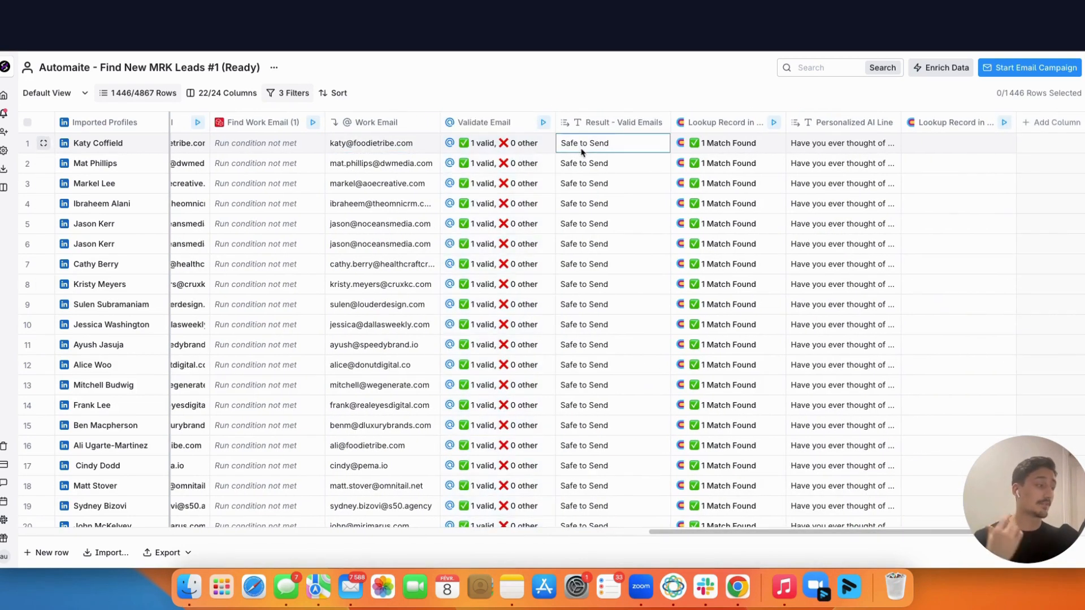
# Step: Check the filters applied to the leads table without changing them
pyautogui.click(293, 95)
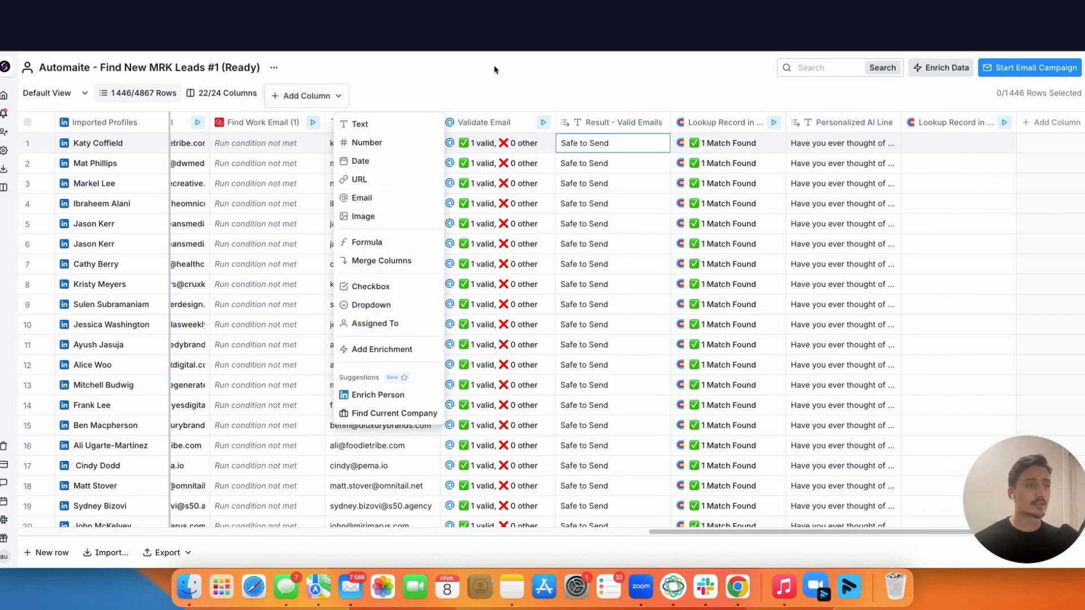
pyautogui.click(497, 68)
pyautogui.click(273, 90)
pyautogui.click(644, 108)
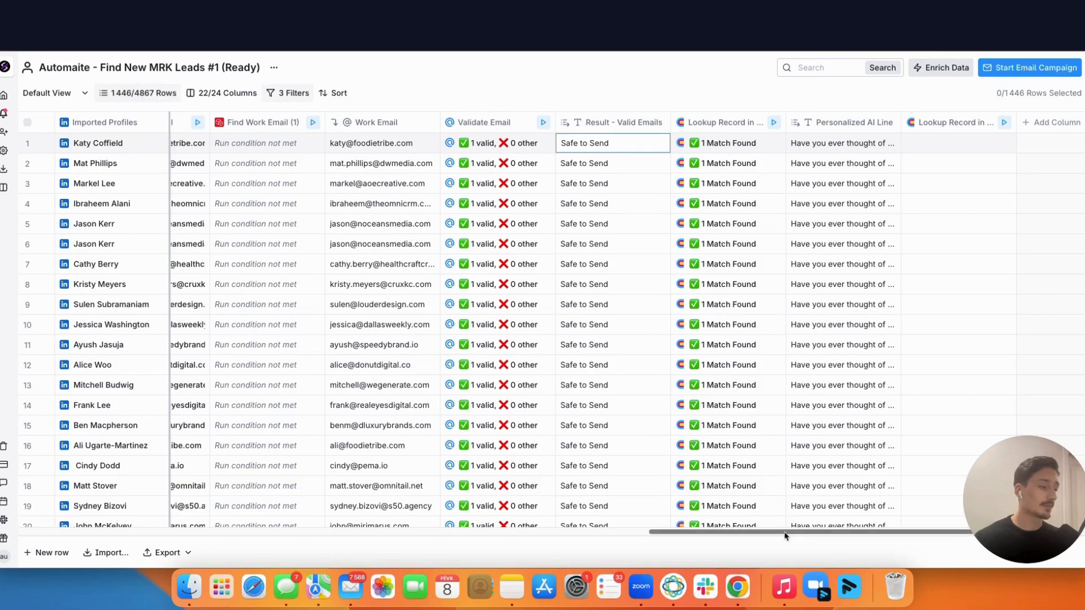
# Step: Compare the email validation columns with the looked-up records and highlight the whole Personalized AI Line column
pyautogui.moveTo(775, 532); pyautogui.dragTo(729, 532)
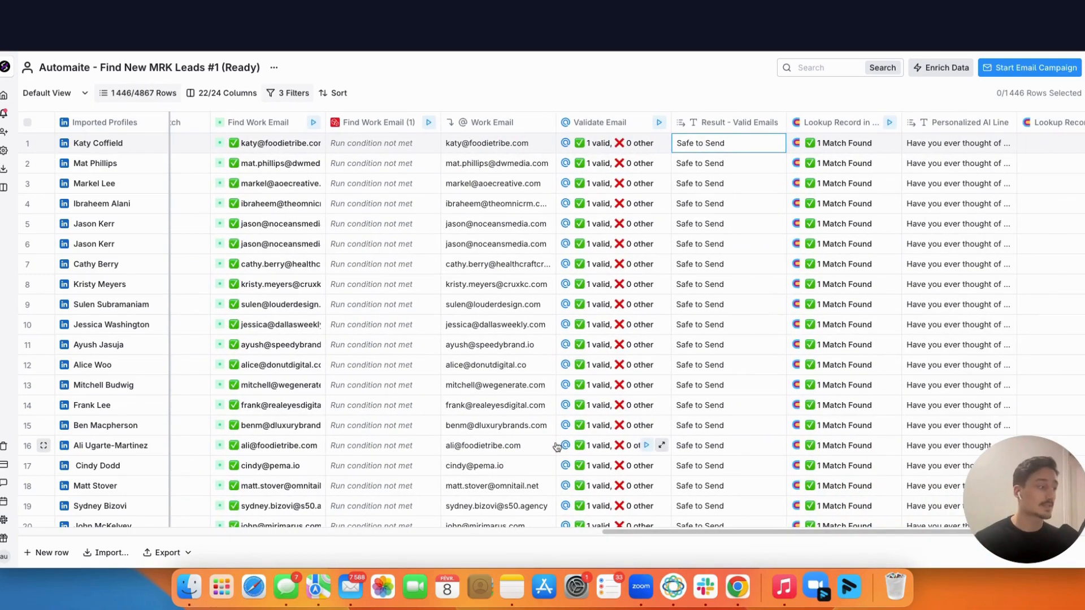
pyautogui.moveTo(635, 532); pyautogui.dragTo(695, 532)
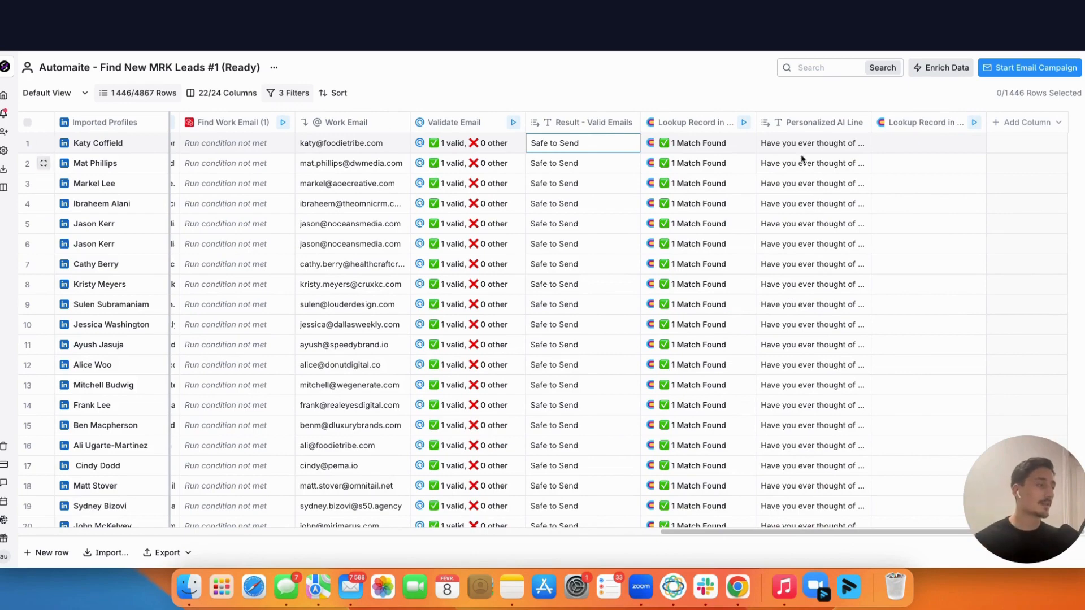
pyautogui.click(821, 122)
# Step: Retrace the columns from the normalized profile URLs and duplicate check through email finding and validation to the Personalized AI Line
pyautogui.moveTo(890, 535); pyautogui.dragTo(839, 529)
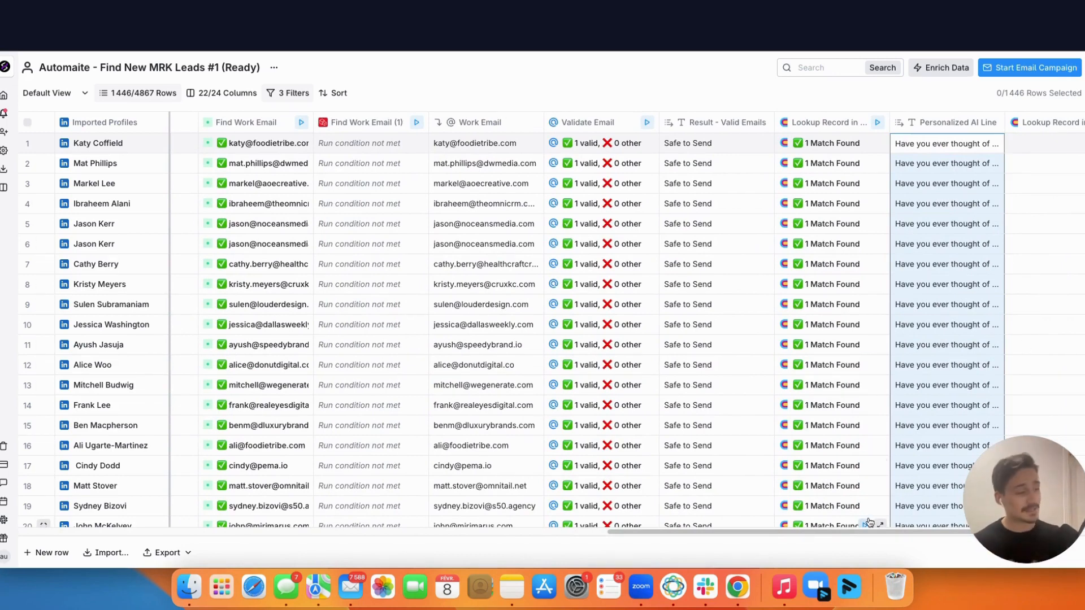
pyautogui.moveTo(819, 534); pyautogui.dragTo(647, 533)
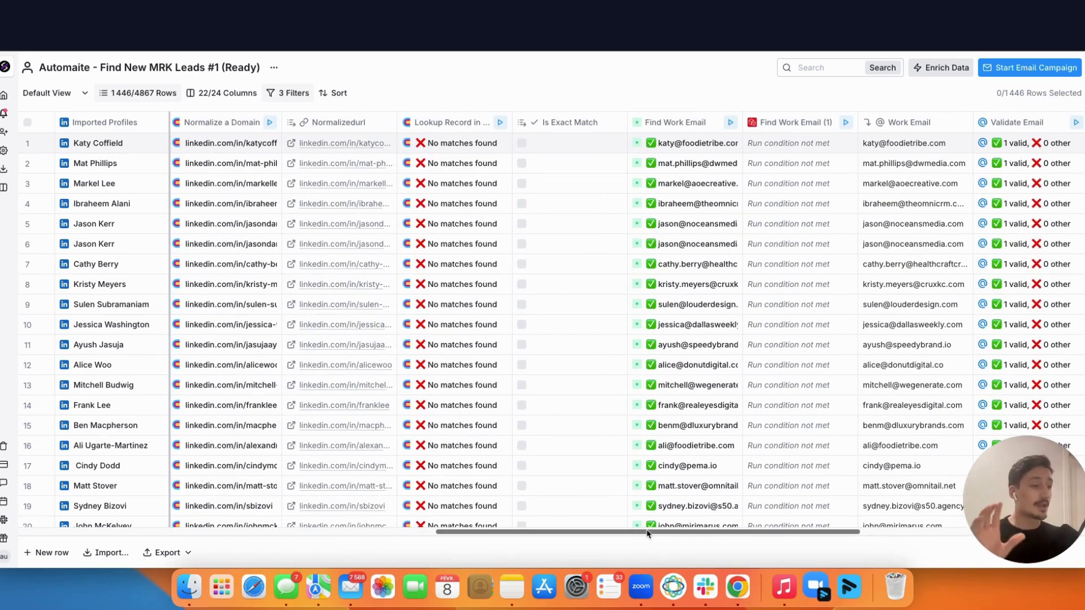
pyautogui.moveTo(647, 534); pyautogui.dragTo(651, 535)
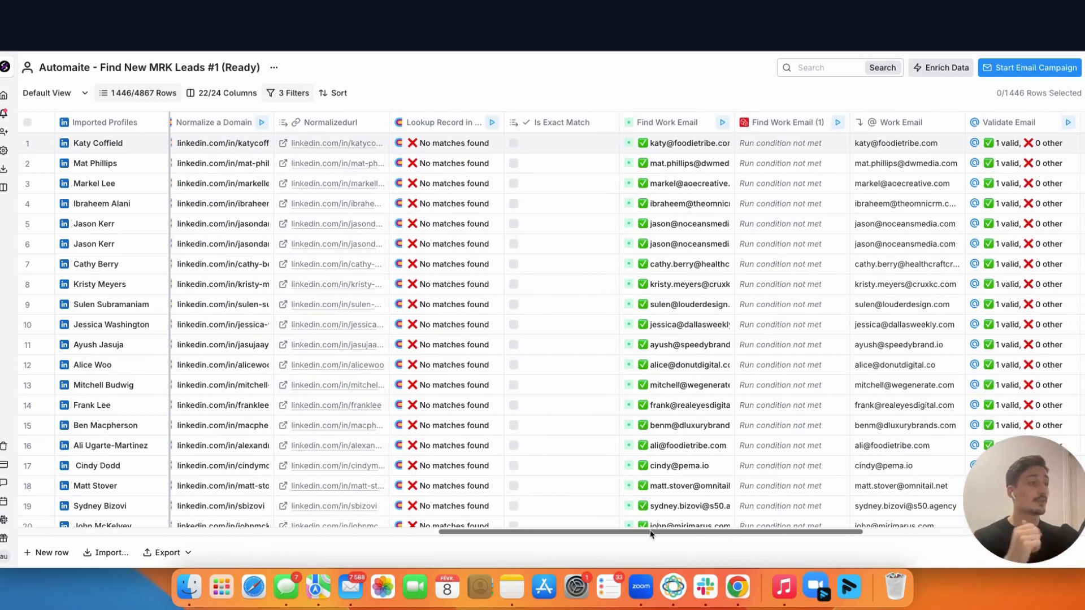
pyautogui.hscroll(5, 667, 509)
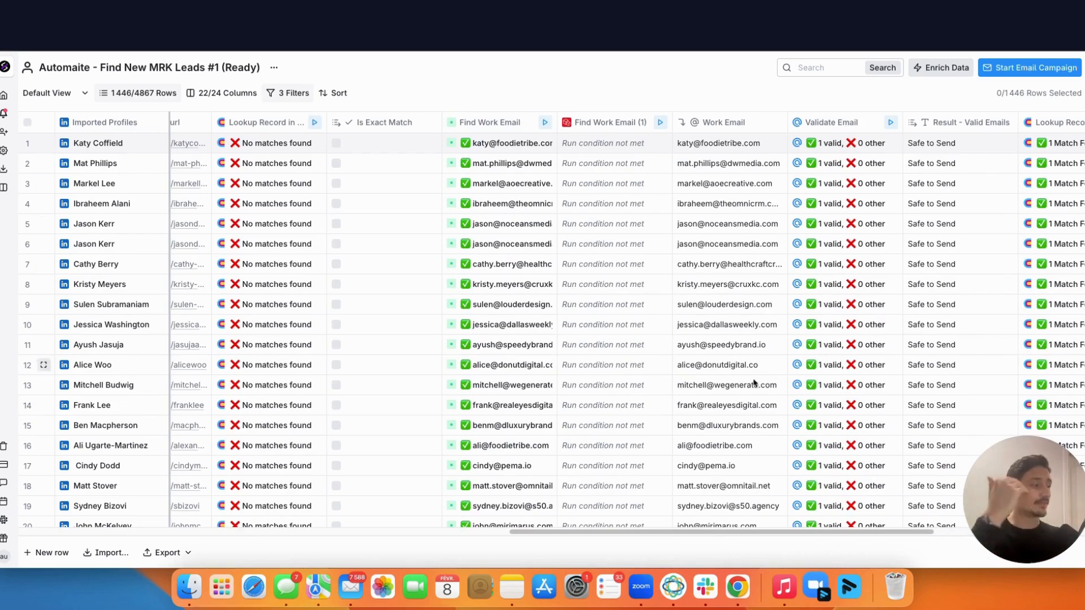
pyautogui.moveTo(714, 537); pyautogui.dragTo(797, 536)
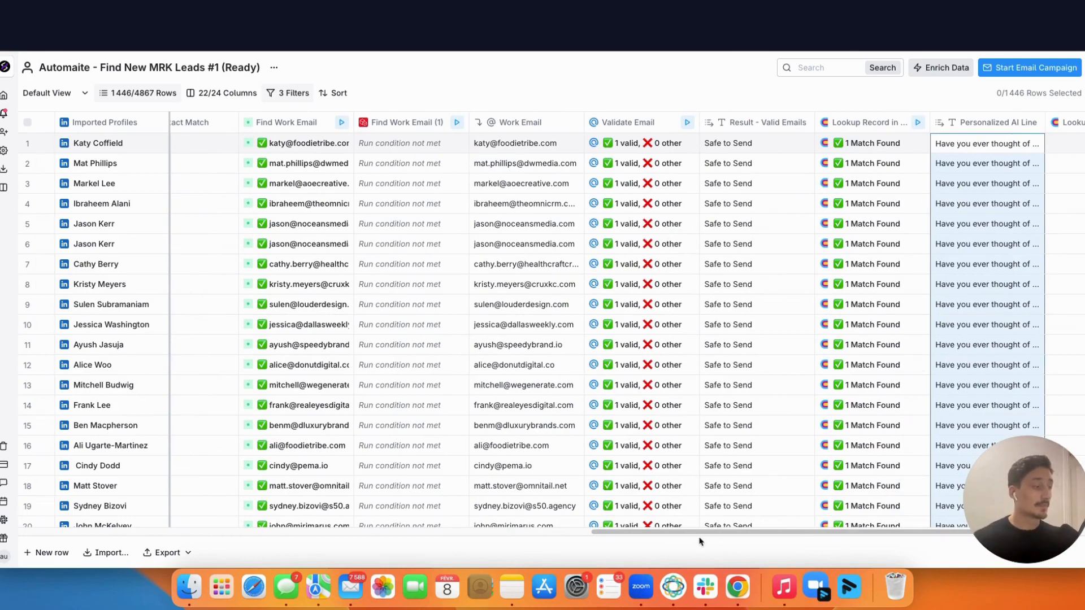
pyautogui.moveTo(1037, 549); pyautogui.dragTo(513, 344)
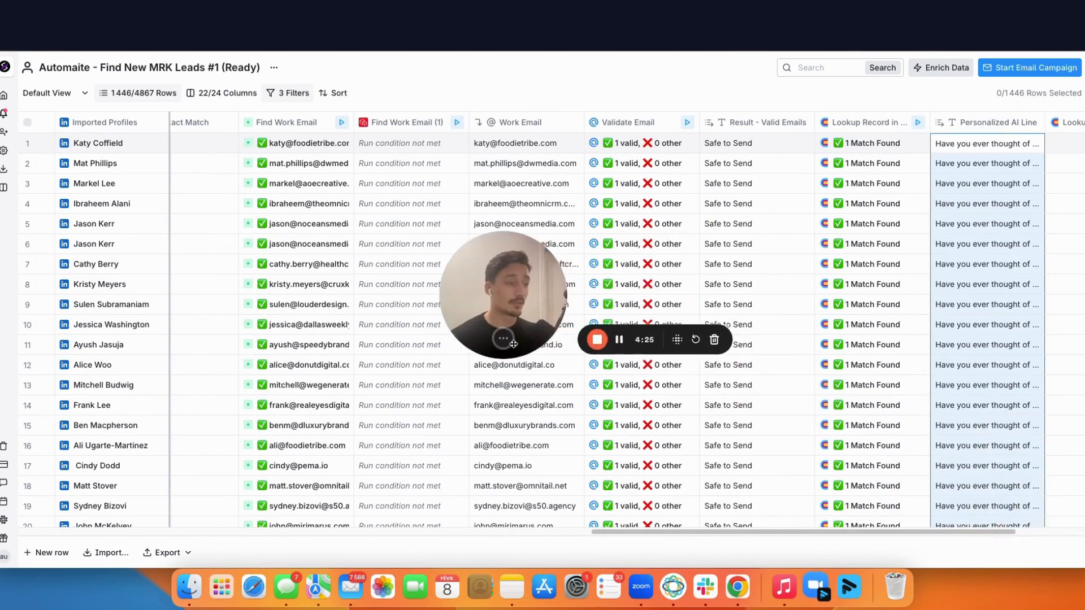
pyautogui.click(514, 340)
pyautogui.moveTo(559, 291); pyautogui.dragTo(572, 338)
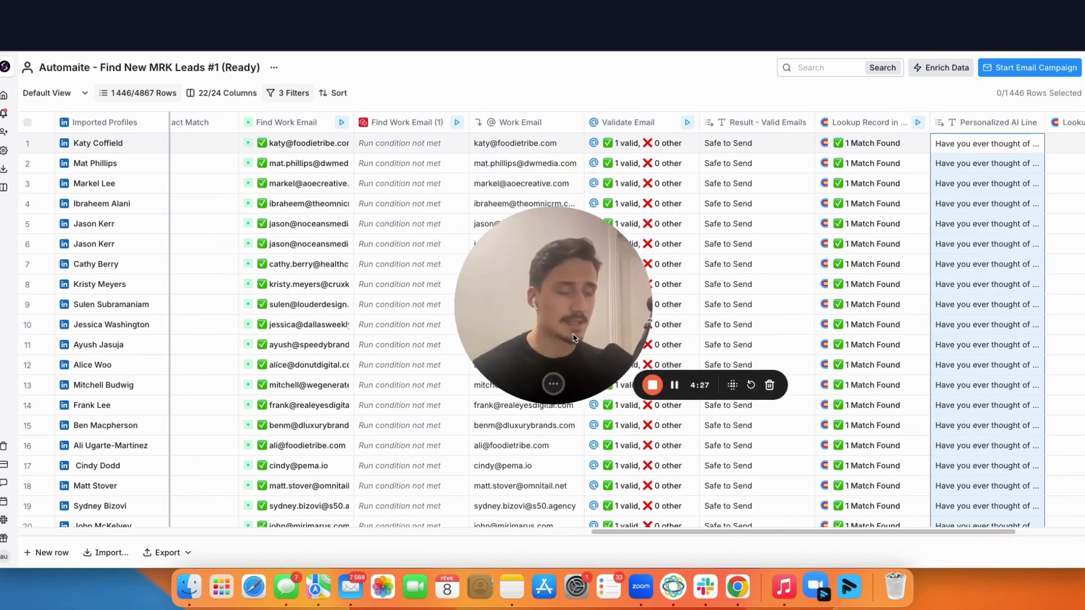